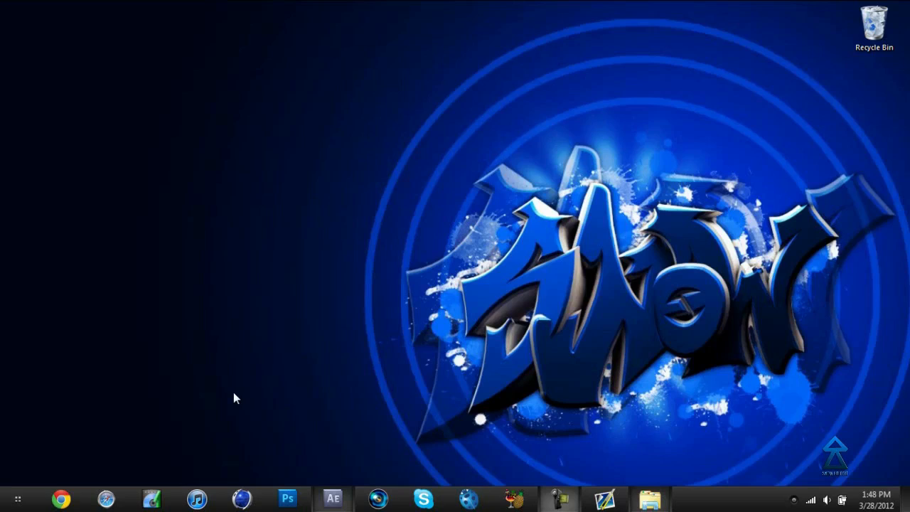
- Switch to After Effects and scrub through composition 1 to preview the text tracked to the wall
{"action": "left_click", "coordinate": [333, 497]}
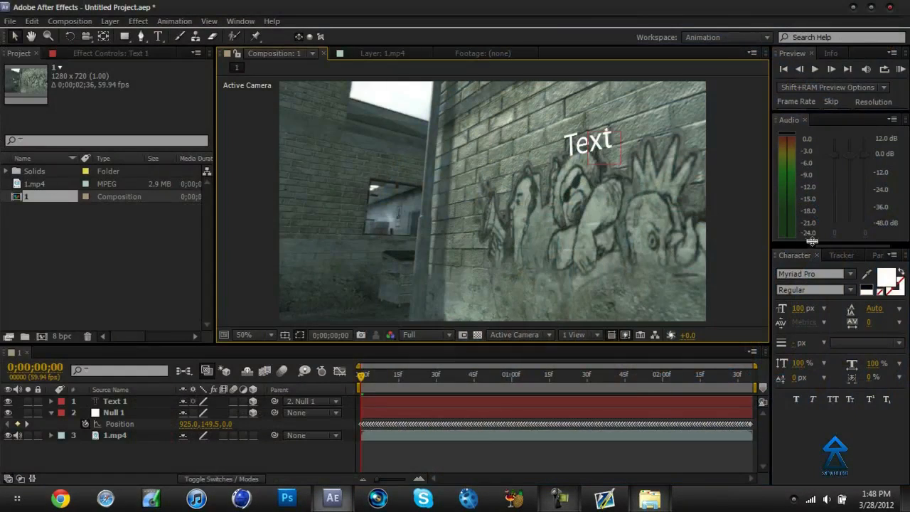
{"action": "left_click", "coordinate": [839, 256]}
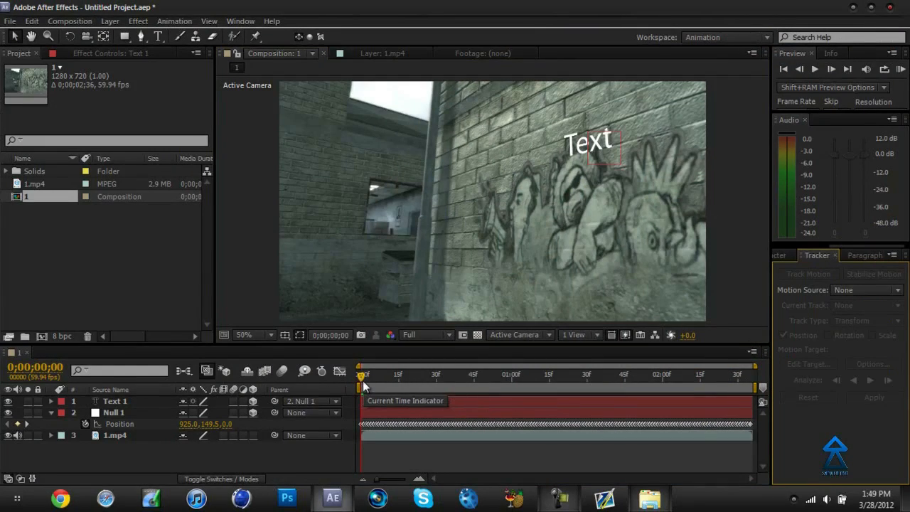
{"action": "left_click_drag", "start_coordinate": [369, 375], "coordinate": [454, 375]}
{"action": "key", "text": "Home"}
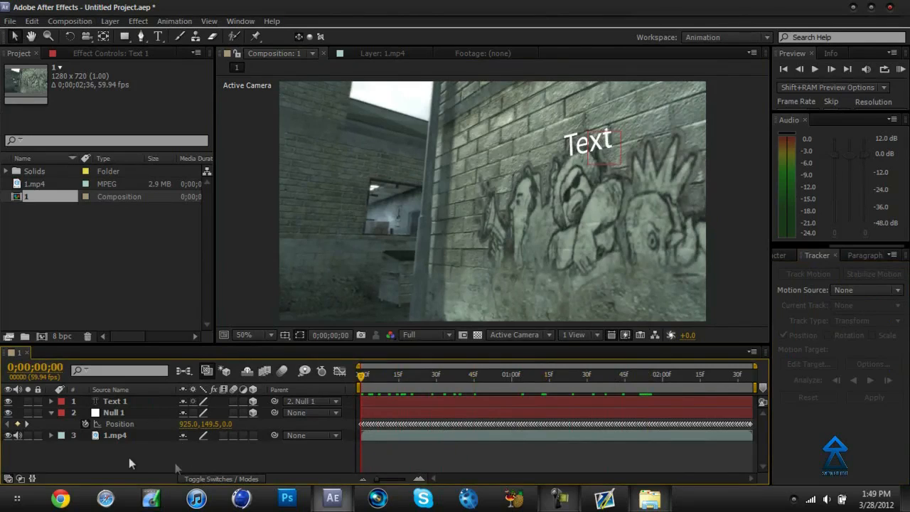
{"action": "left_click", "coordinate": [57, 171]}
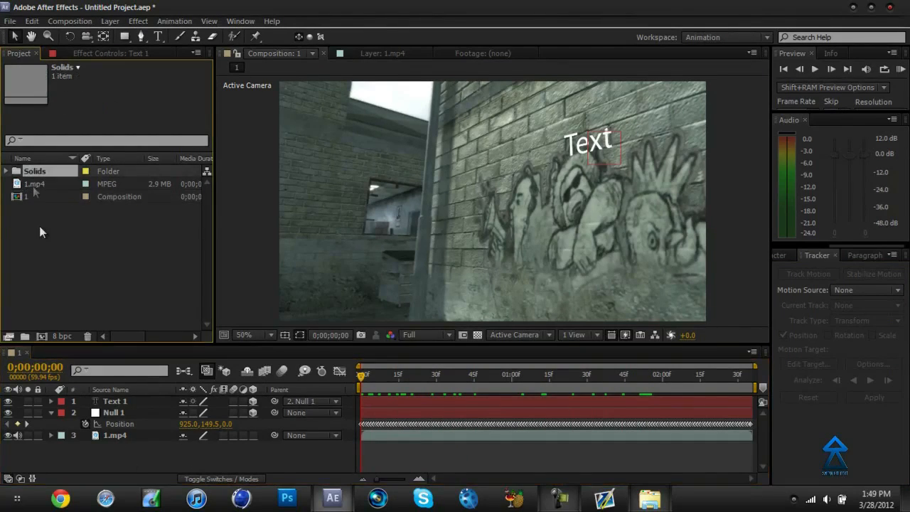
{"action": "left_click_drag", "start_coordinate": [25, 184], "coordinate": [30, 174]}
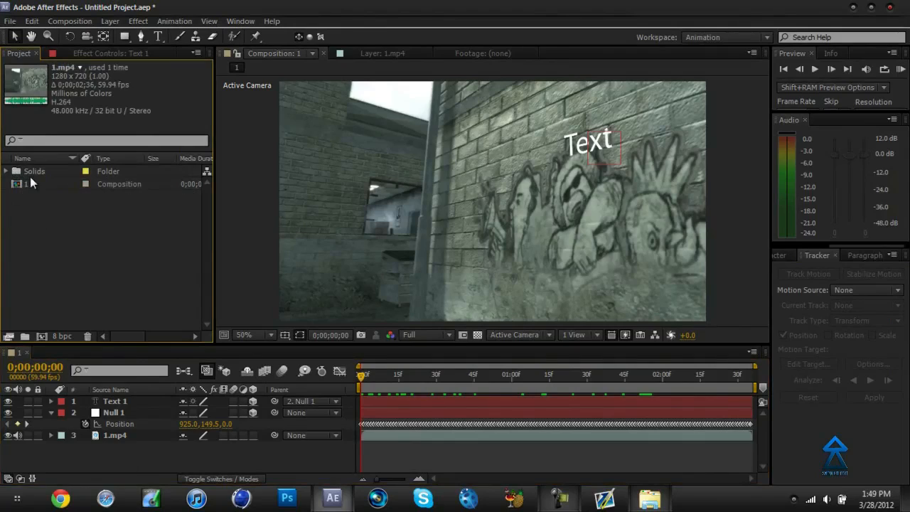
{"action": "left_click", "coordinate": [32, 21]}
{"action": "left_click", "coordinate": [39, 36]}
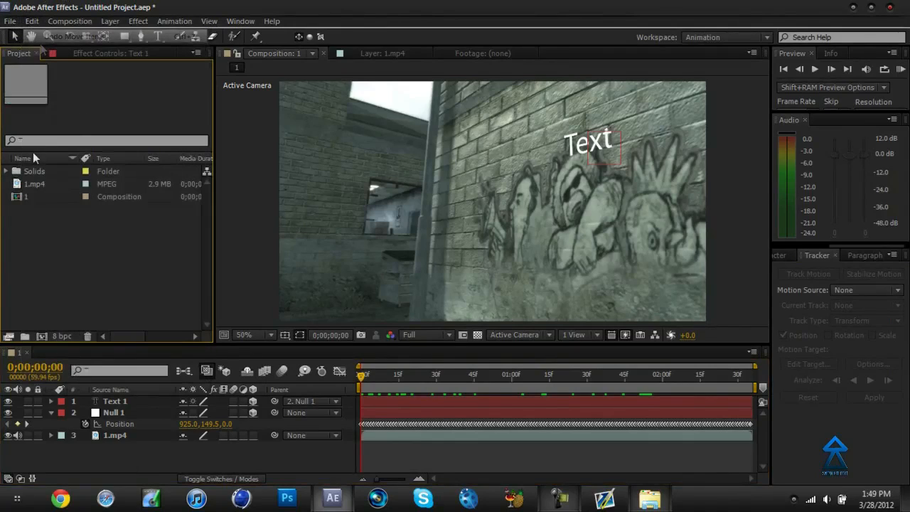
- Create a new composition from the 1.mp4 footage
{"action": "left_click", "coordinate": [36, 183]}
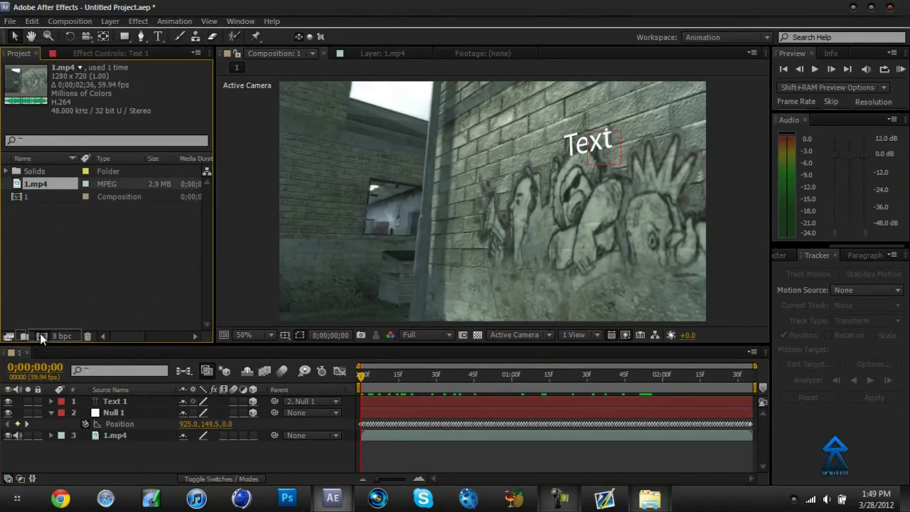
{"action": "left_click", "coordinate": [41, 335]}
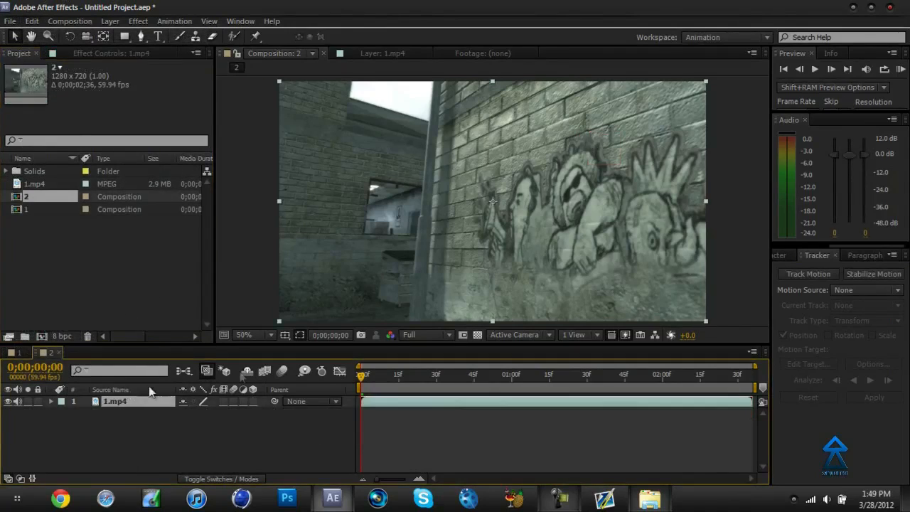
{"action": "left_click", "coordinate": [375, 438]}
{"action": "left_click", "coordinate": [110, 20]}
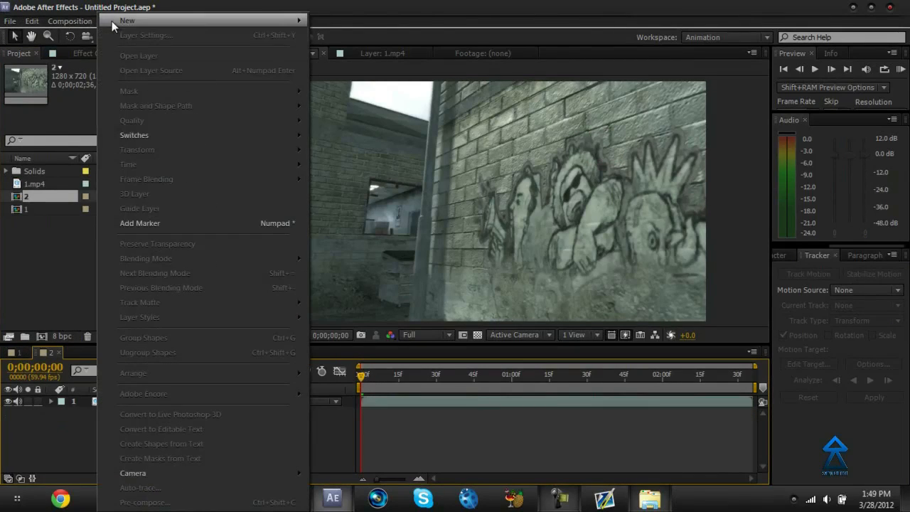
{"action": "mouse_move", "coordinate": [112, 21]}
{"action": "left_click", "coordinate": [449, 88]}
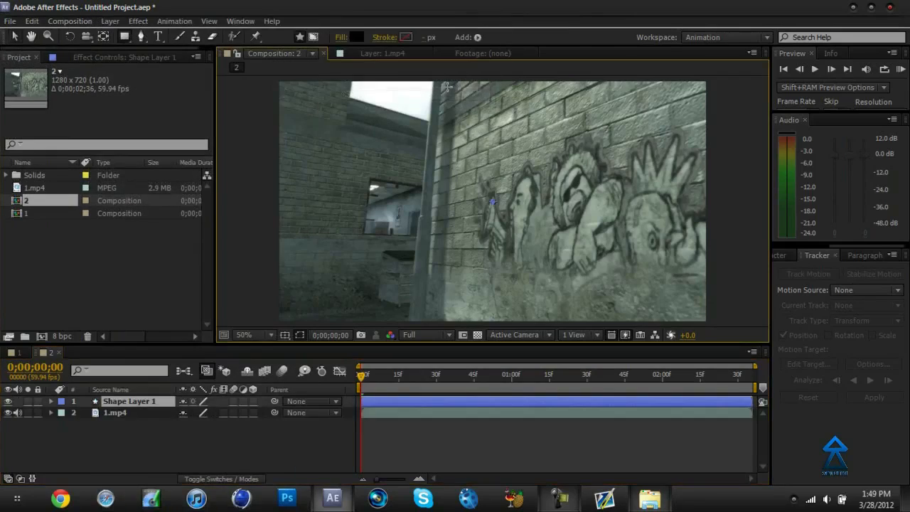
{"action": "key", "text": "ctrl+z"}
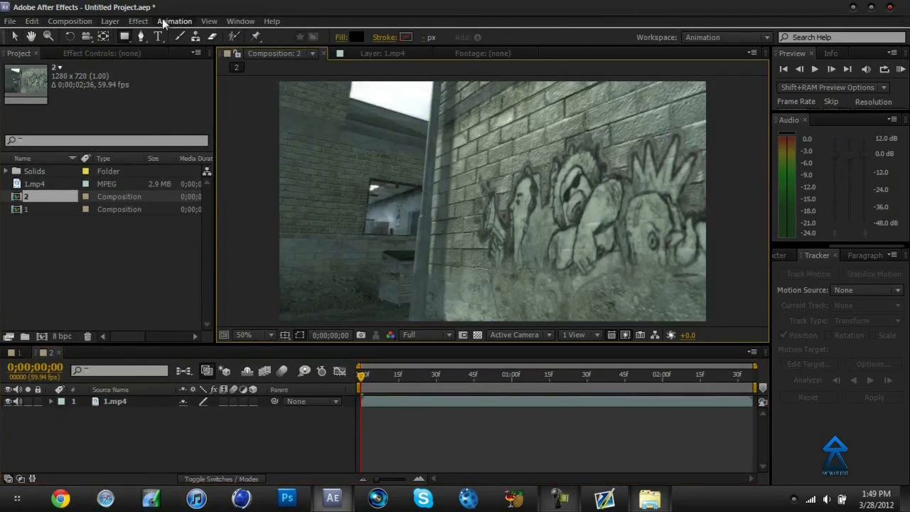
- Add a null object above the 1.mp4 layer in composition 2, aligned with the start of the timeline
{"action": "left_click", "coordinate": [110, 21]}
{"action": "mouse_move", "coordinate": [148, 26]}
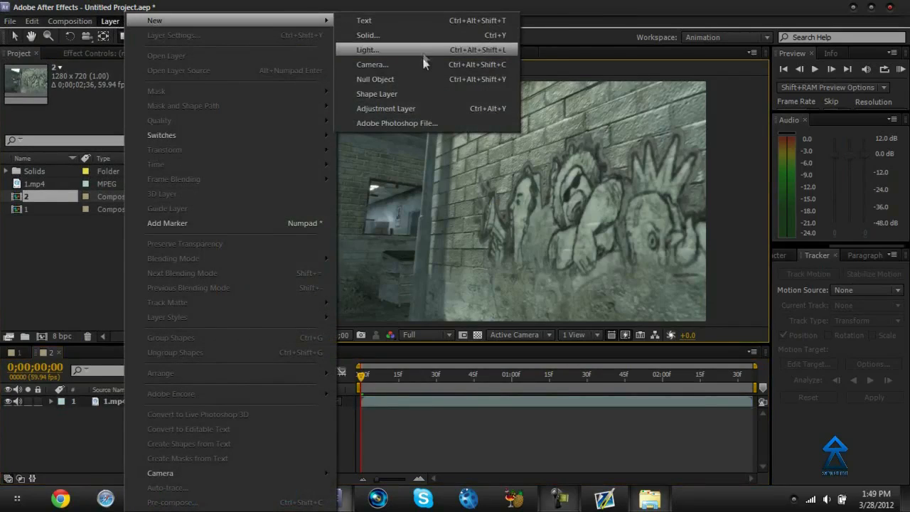
{"action": "left_click", "coordinate": [415, 79]}
{"action": "left_click", "coordinate": [410, 437]}
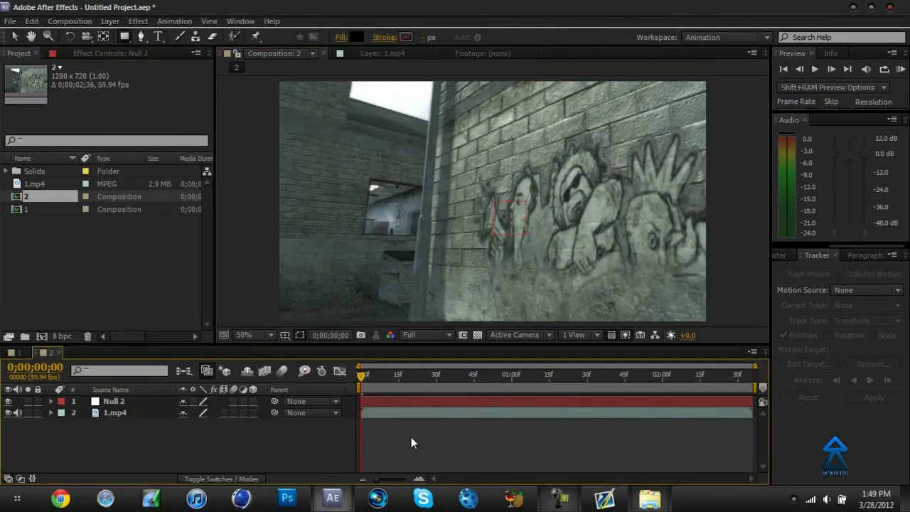
{"action": "left_click_drag", "start_coordinate": [446, 403], "coordinate": [449, 402]}
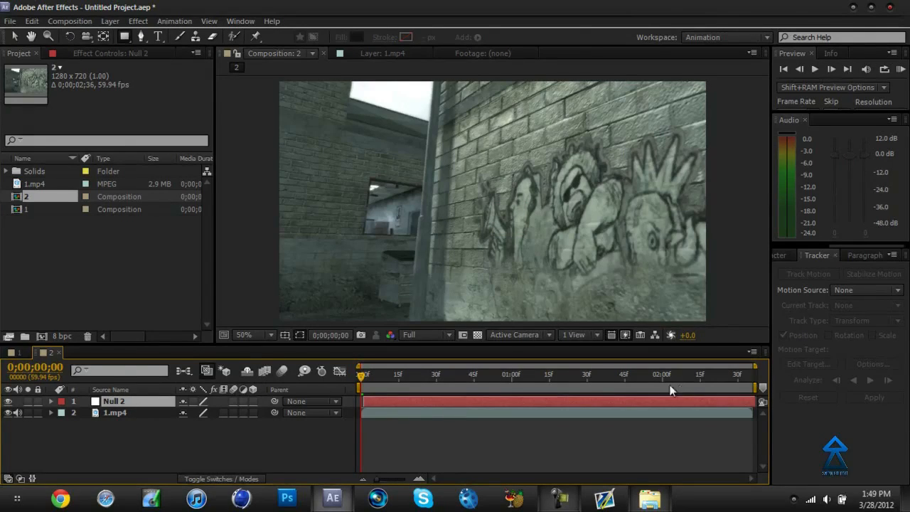
{"action": "left_click", "coordinate": [383, 401]}
{"action": "left_click", "coordinate": [723, 42]}
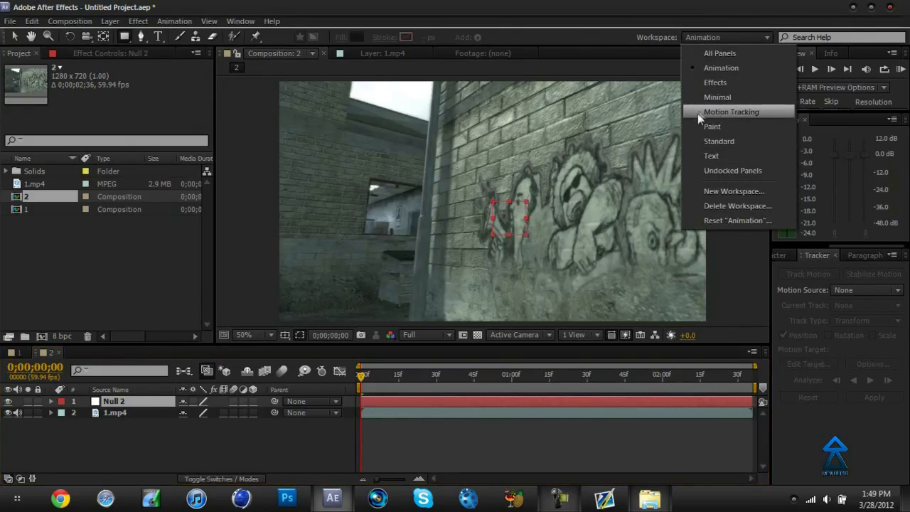
{"action": "left_click", "coordinate": [711, 41]}
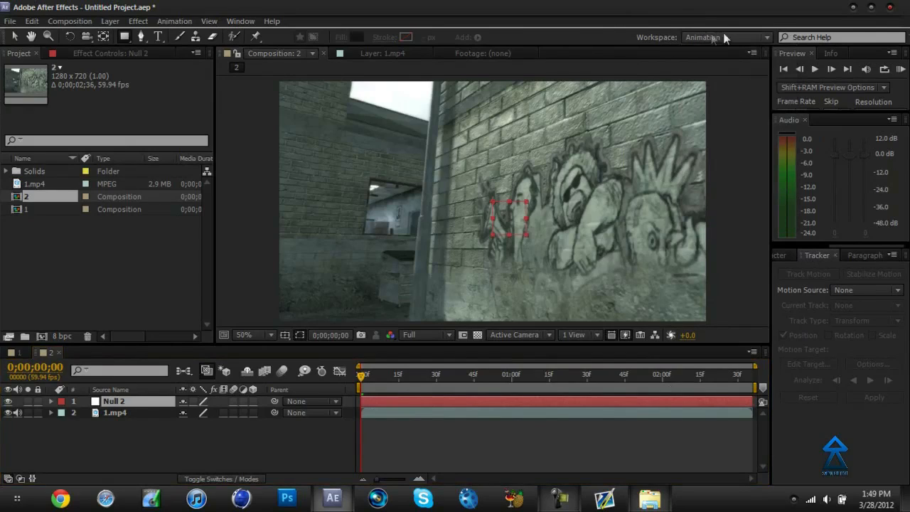
{"action": "left_click", "coordinate": [240, 20]}
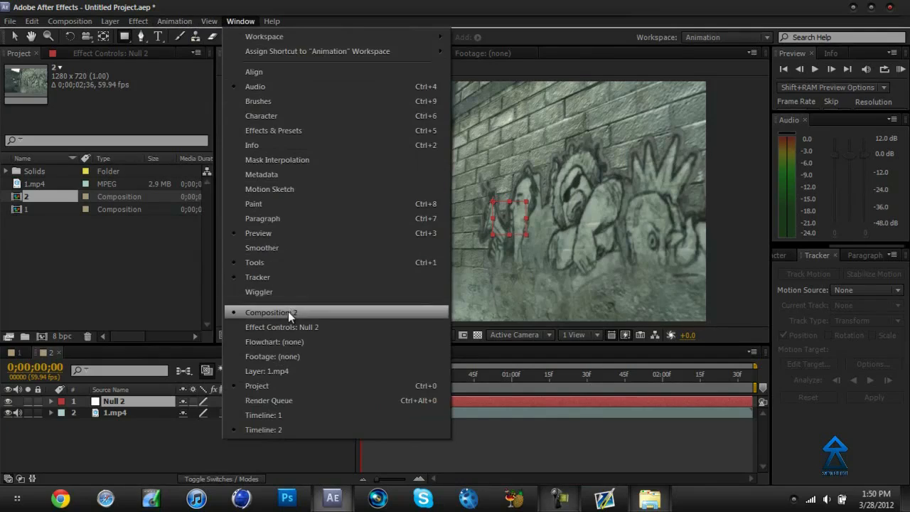
- Show the Tracker and start Track Motion on the 1.mp4 layer
{"action": "left_click", "coordinate": [823, 263]}
{"action": "mouse_move", "coordinate": [839, 245]}
{"action": "left_mouse_down"}
{"action": "mouse_move", "coordinate": [806, 243]}
{"action": "mouse_move", "coordinate": [893, 245]}
{"action": "mouse_move", "coordinate": [536, 257]}
{"action": "mouse_move", "coordinate": [908, 242]}
{"action": "mouse_move", "coordinate": [830, 231]}
{"action": "mouse_move", "coordinate": [826, 255]}
{"action": "left_mouse_up"}
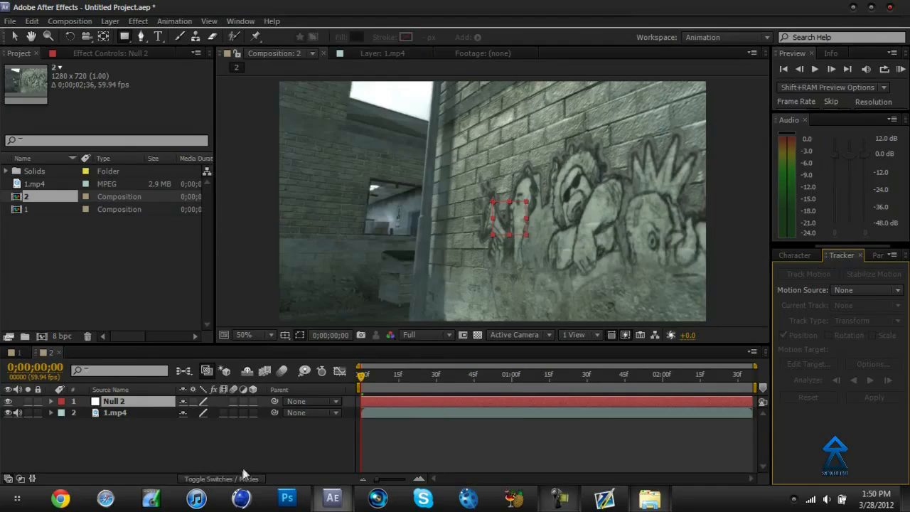
{"action": "left_click", "coordinate": [100, 411]}
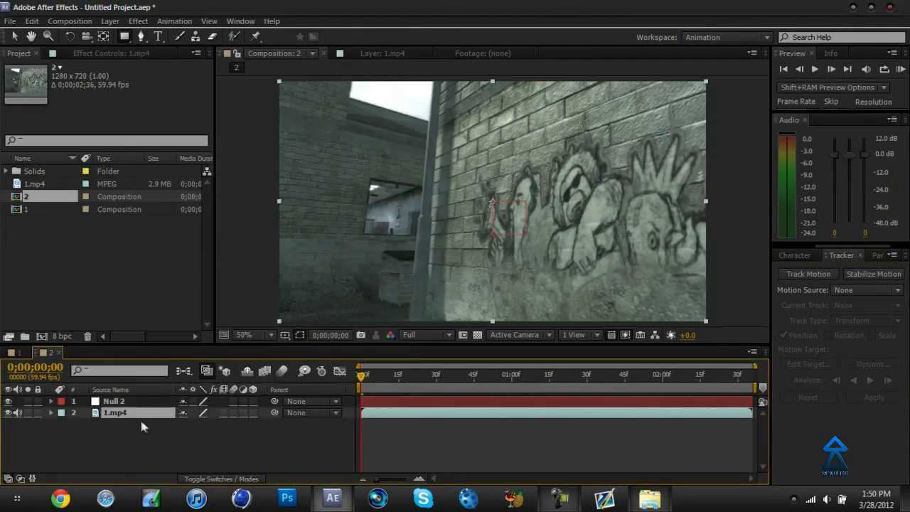
{"action": "left_click", "coordinate": [809, 274]}
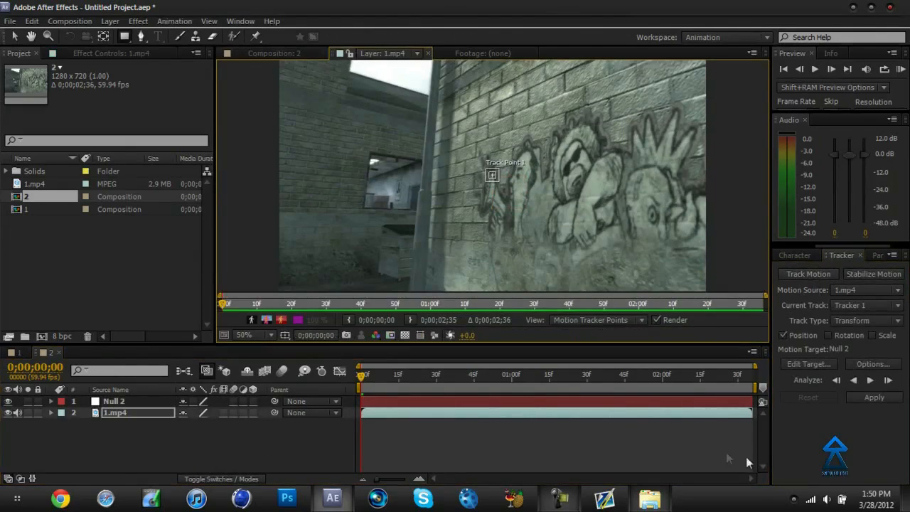
- Set the tracker's motion target to the Null 2 layer
{"action": "left_click", "coordinate": [796, 364]}
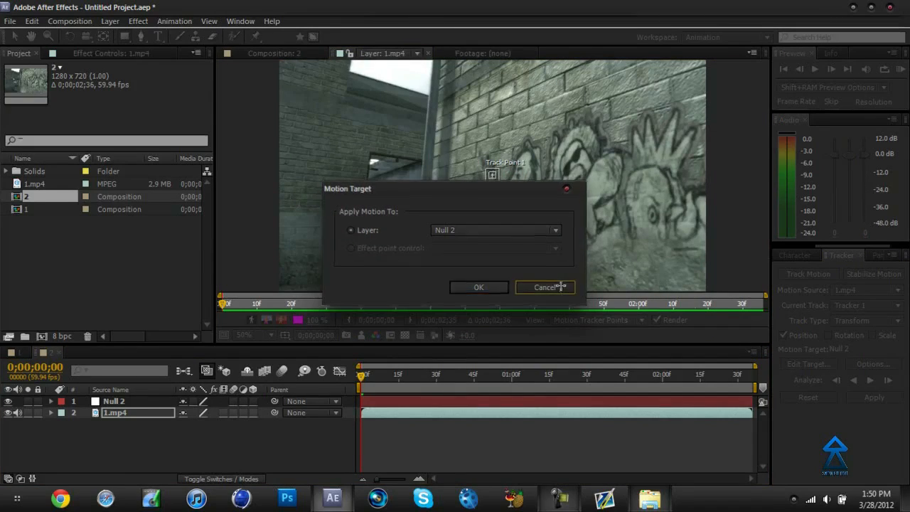
{"action": "left_click", "coordinate": [542, 285]}
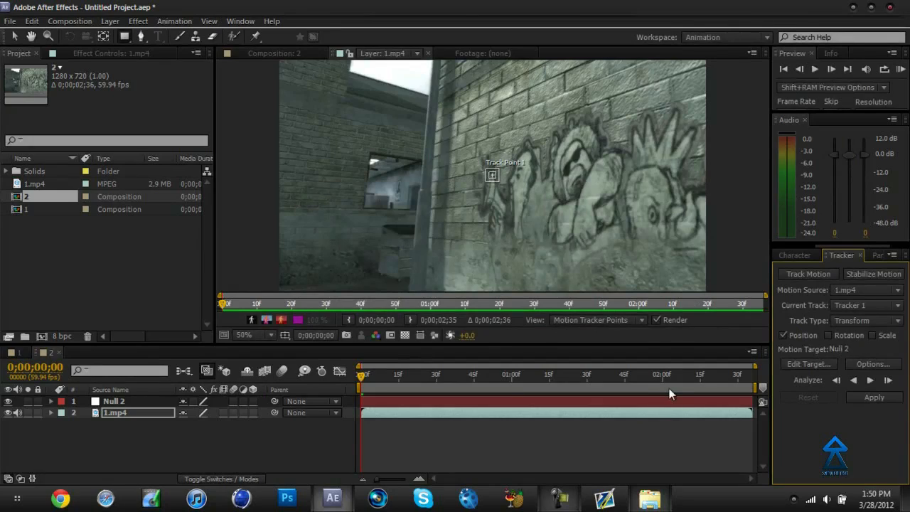
{"action": "left_click", "coordinate": [823, 362]}
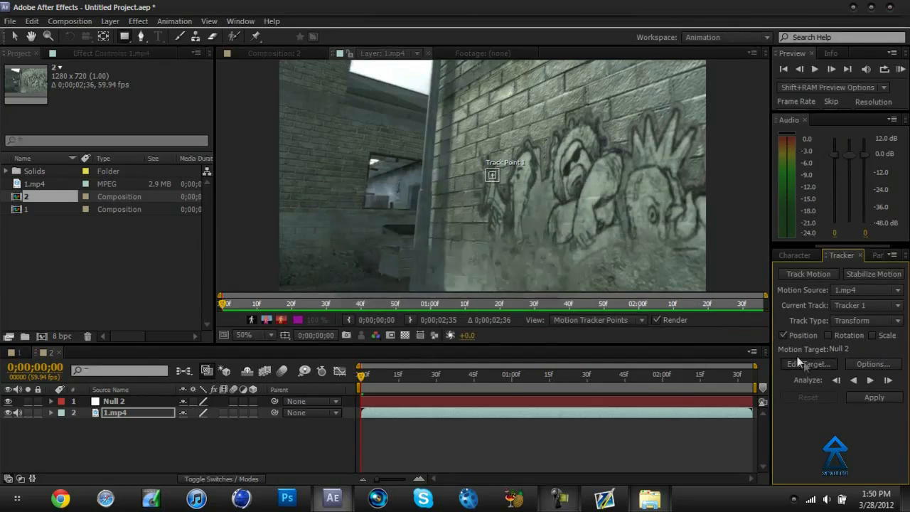
{"action": "left_click", "coordinate": [439, 230]}
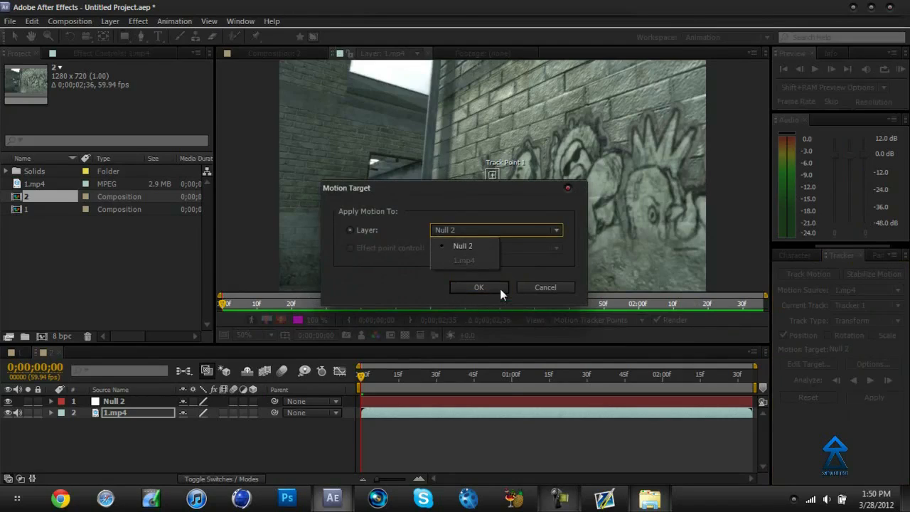
{"action": "left_click", "coordinate": [479, 287]}
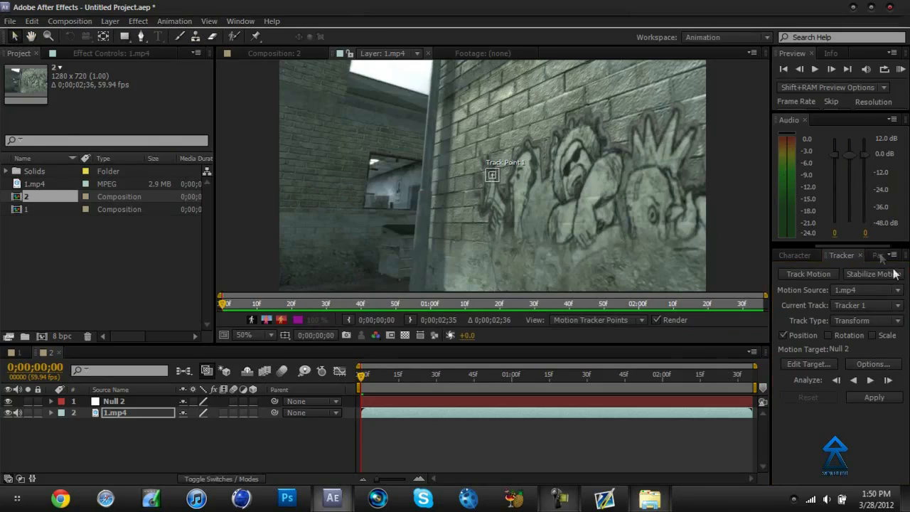
- Place Track Point 1 on a dark brick joint just above the head of the graffiti figure with sunglasses
{"action": "scroll", "coordinate": [630, 201], "scroll_direction": "up", "scroll_amount": 2}
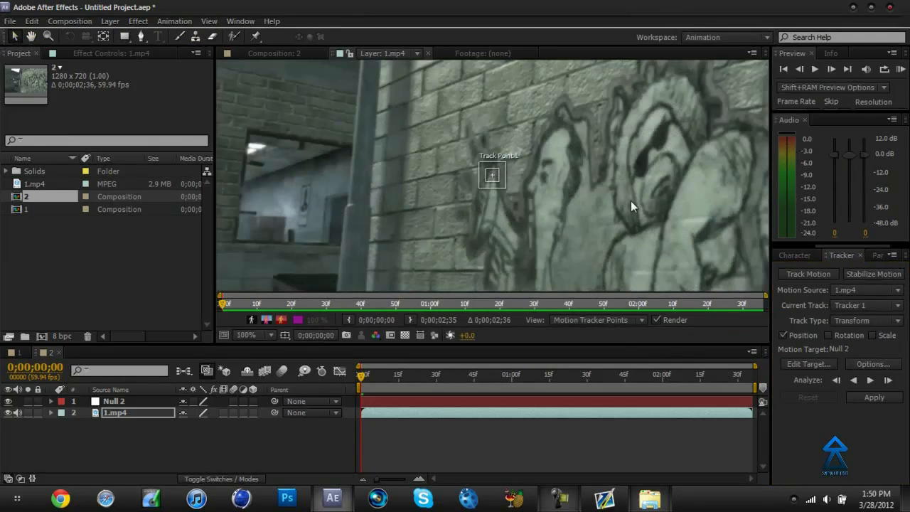
{"action": "scroll", "coordinate": [630, 201], "scroll_direction": "down", "scroll_amount": 1}
{"action": "scroll", "coordinate": [631, 206], "scroll_direction": "down", "scroll_amount": 1}
{"action": "scroll", "coordinate": [426, 229], "scroll_direction": "up", "scroll_amount": 1}
{"action": "left_click_drag", "start_coordinate": [503, 174], "coordinate": [576, 158]}
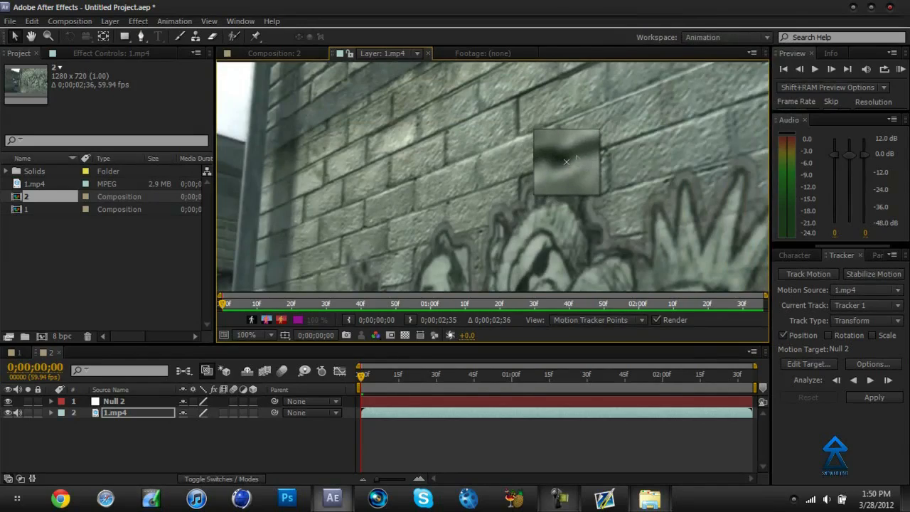
{"action": "left_click_drag", "start_coordinate": [577, 158], "coordinate": [575, 162]}
{"action": "scroll", "coordinate": [586, 182], "scroll_direction": "up", "scroll_amount": 1}
{"action": "scroll", "coordinate": [586, 181], "scroll_direction": "down", "scroll_amount": 3}
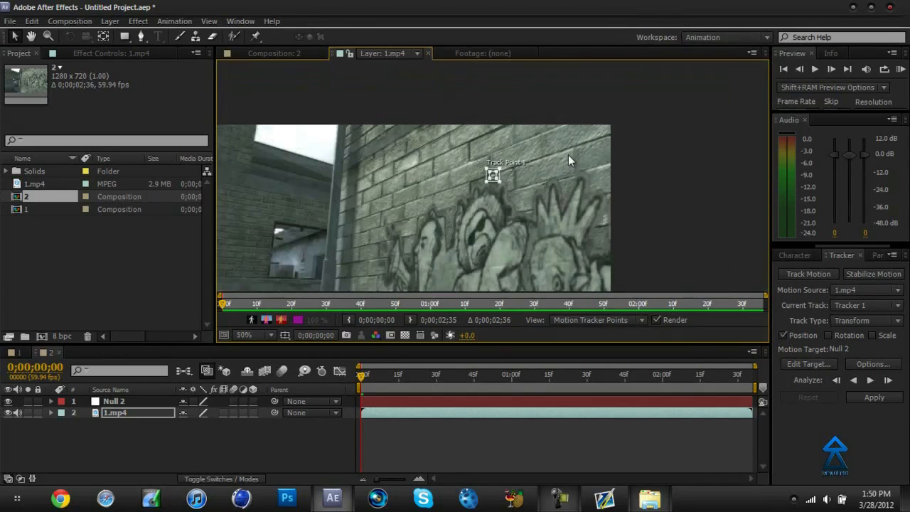
{"action": "scroll", "coordinate": [634, 152], "scroll_direction": "up", "scroll_amount": 2}
{"action": "scroll", "coordinate": [634, 152], "scroll_direction": "down", "scroll_amount": 2}
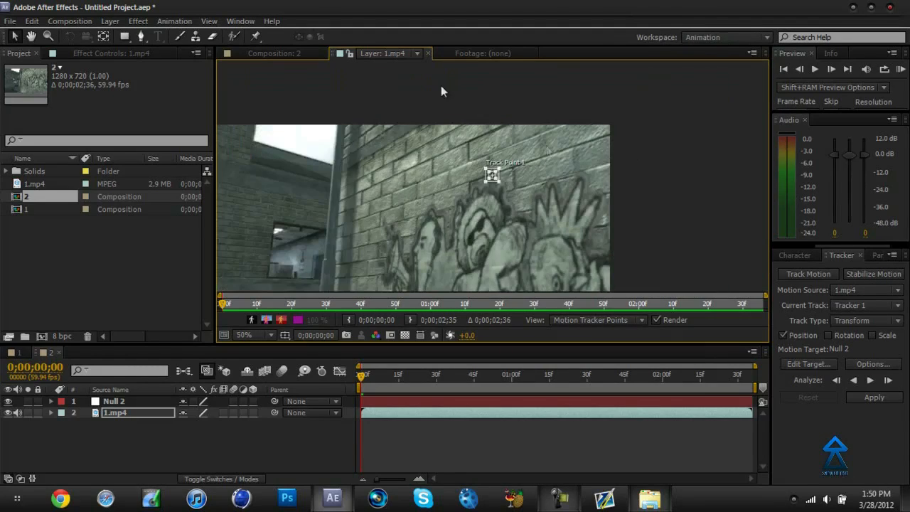
{"action": "left_click", "coordinate": [32, 37]}
{"action": "left_click_drag", "start_coordinate": [584, 216], "coordinate": [646, 141]}
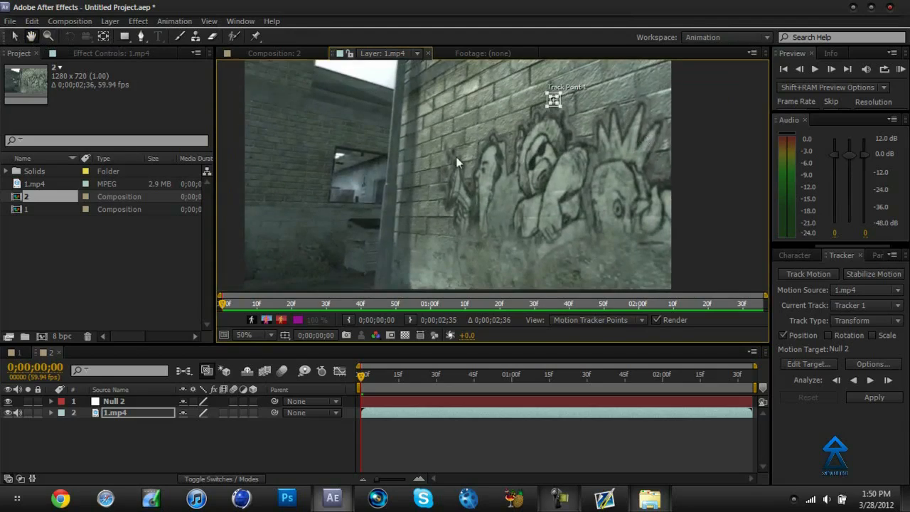
{"action": "left_click", "coordinate": [15, 38]}
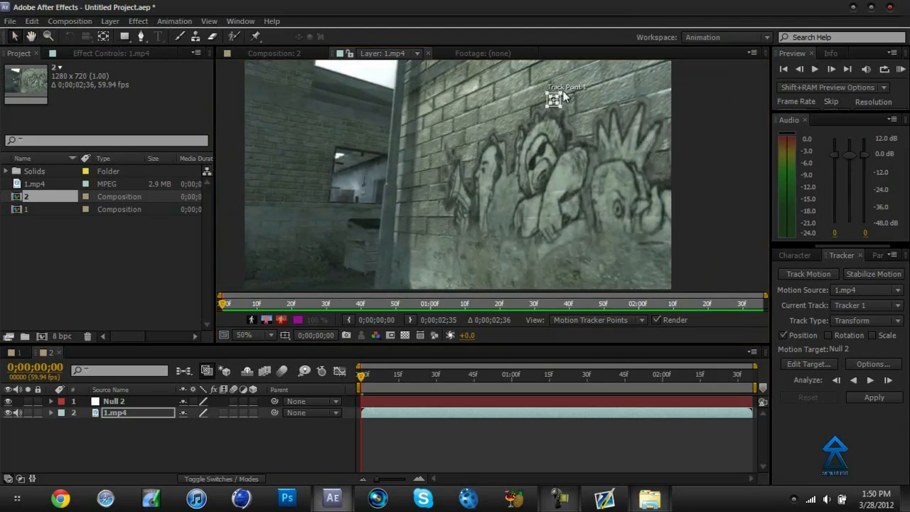
- Fine-tune Track Point 1 by shifting it slightly on the brick joint above the graffiti figure's head
{"action": "scroll", "coordinate": [438, 182], "scroll_direction": "up", "scroll_amount": 2}
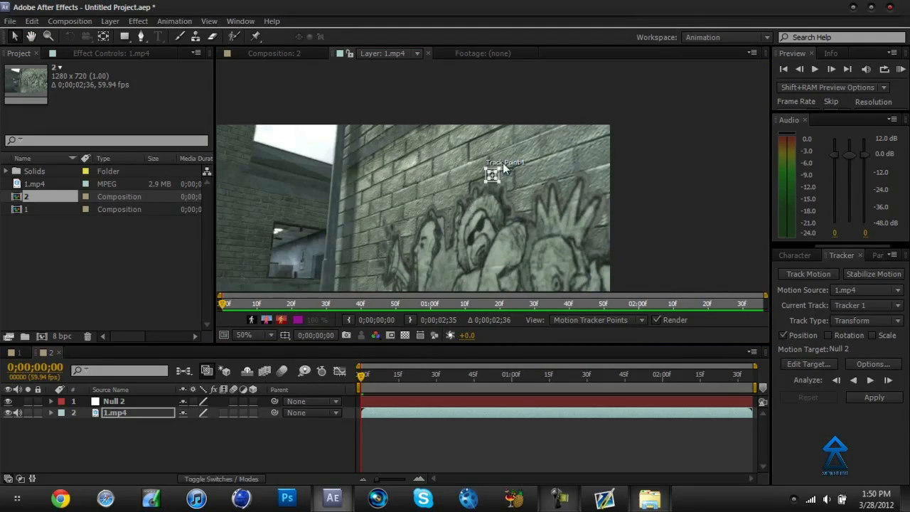
{"action": "scroll", "coordinate": [534, 173], "scroll_direction": "up", "scroll_amount": 2}
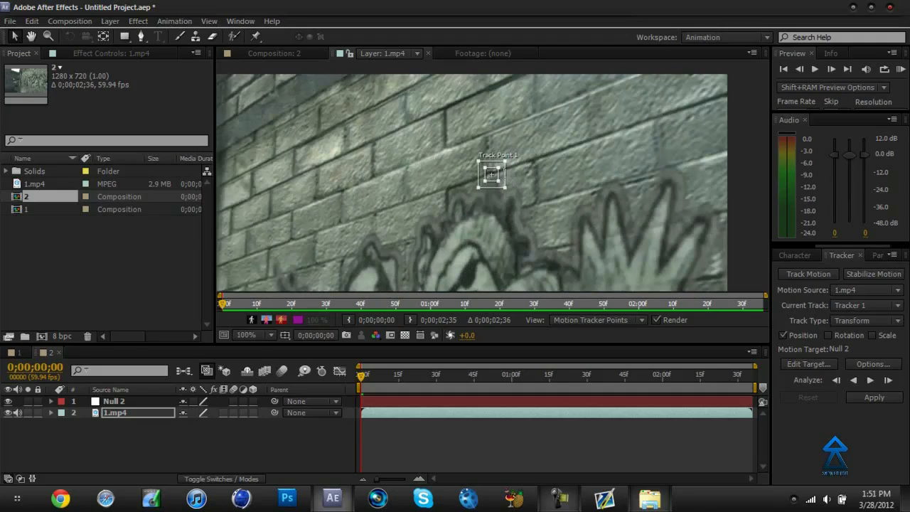
{"action": "mouse_move", "coordinate": [492, 174]}
{"action": "left_mouse_down"}
{"action": "mouse_move", "coordinate": [506, 184]}
{"action": "mouse_move", "coordinate": [497, 172]}
{"action": "mouse_move", "coordinate": [481, 203]}
{"action": "mouse_move", "coordinate": [493, 162]}
{"action": "mouse_move", "coordinate": [489, 189]}
{"action": "mouse_move", "coordinate": [465, 188]}
{"action": "mouse_move", "coordinate": [487, 181]}
{"action": "left_mouse_up"}
{"action": "scroll", "coordinate": [507, 137], "scroll_direction": "down", "scroll_amount": 2}
{"action": "scroll", "coordinate": [525, 148], "scroll_direction": "up", "scroll_amount": 1}
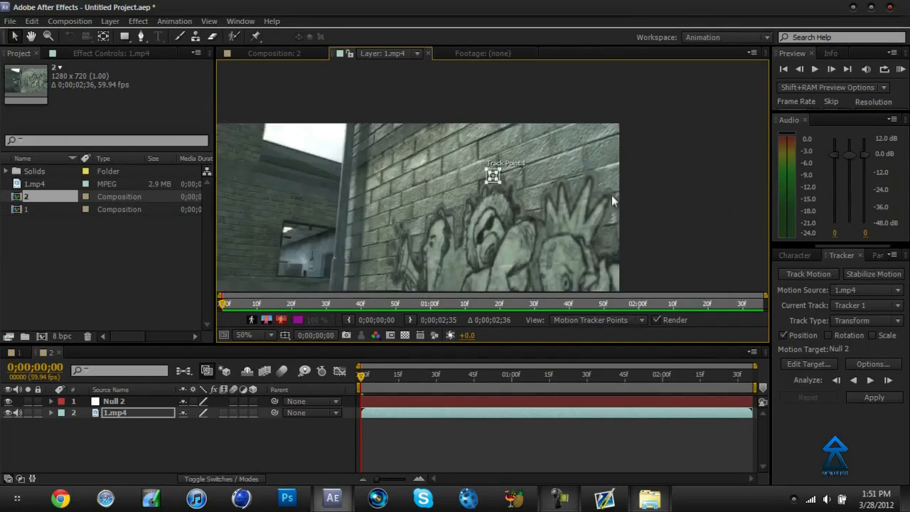
{"action": "left_click", "coordinate": [31, 36]}
{"action": "left_click_drag", "start_coordinate": [490, 221], "coordinate": [567, 165]}
{"action": "left_click", "coordinate": [15, 36]}
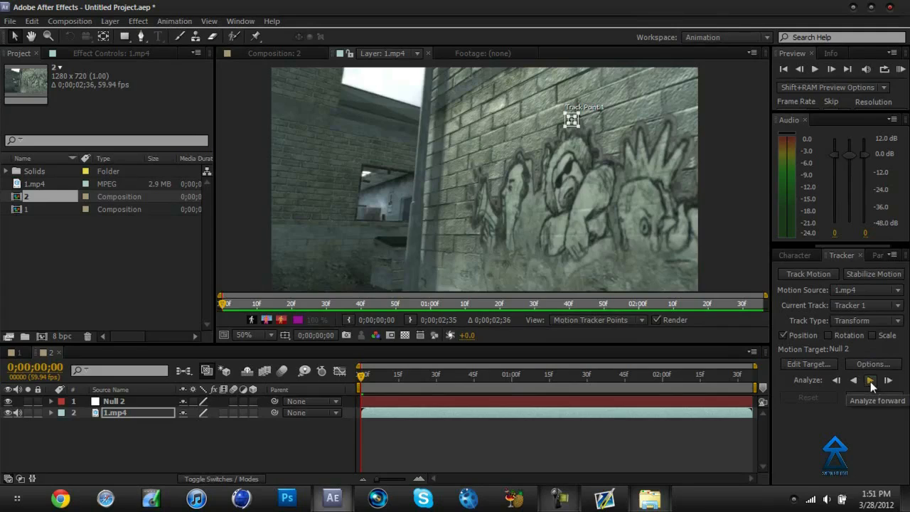
- Analyze the track forward through the whole clip and apply it to Null 2 in both X and Y dimensions
{"action": "left_click", "coordinate": [872, 381]}
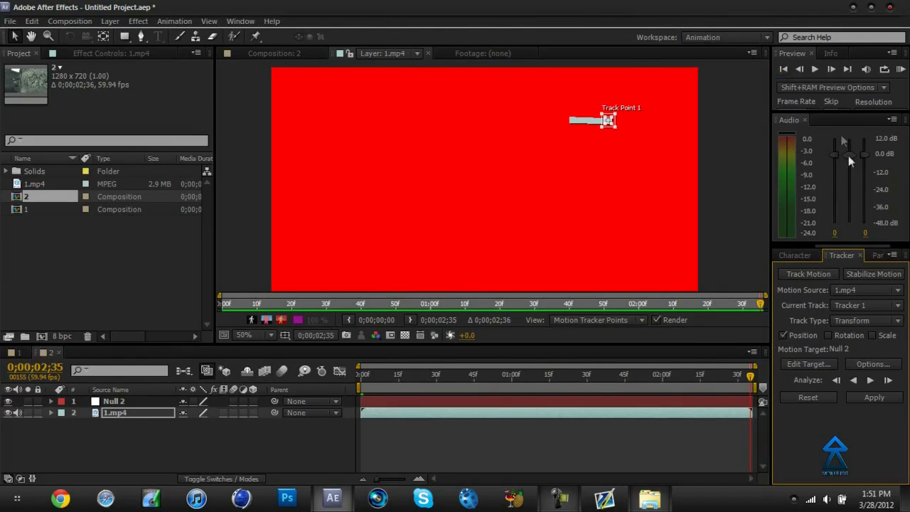
{"action": "left_click", "coordinate": [863, 395]}
{"action": "left_click", "coordinate": [475, 238]}
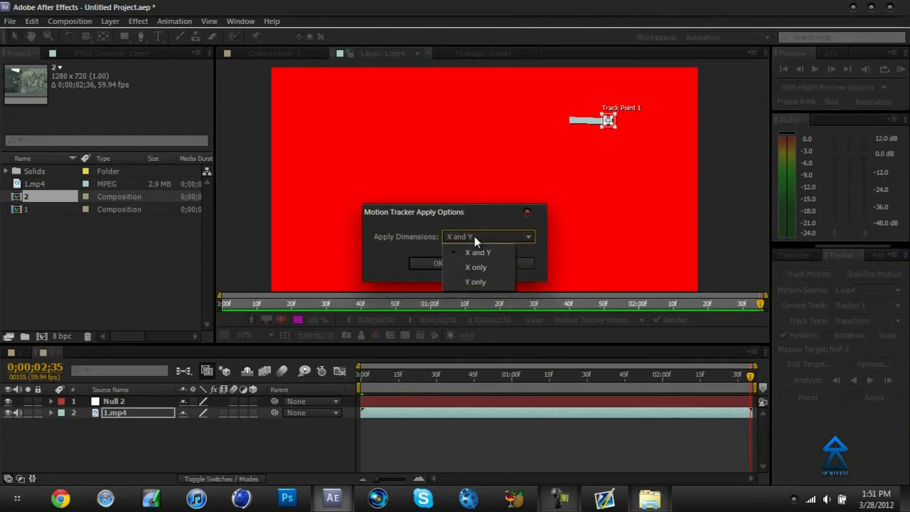
{"action": "left_click", "coordinate": [480, 253]}
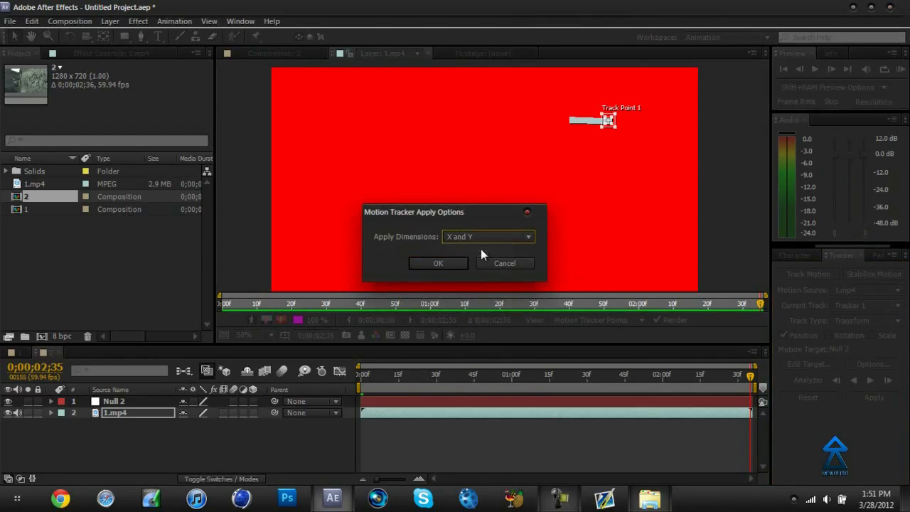
{"action": "left_click", "coordinate": [439, 263]}
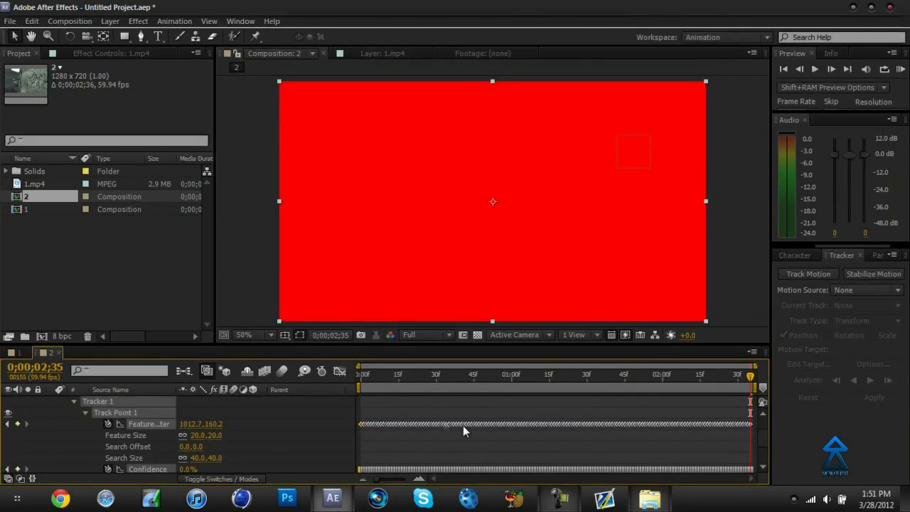
- Collapse the 1.mp4 layer's tracking data, return to the first frame and reveal Null 2's Position keyframes
{"action": "scroll", "coordinate": [463, 426], "scroll_direction": "up", "scroll_amount": 3}
{"action": "left_click", "coordinate": [50, 413]}
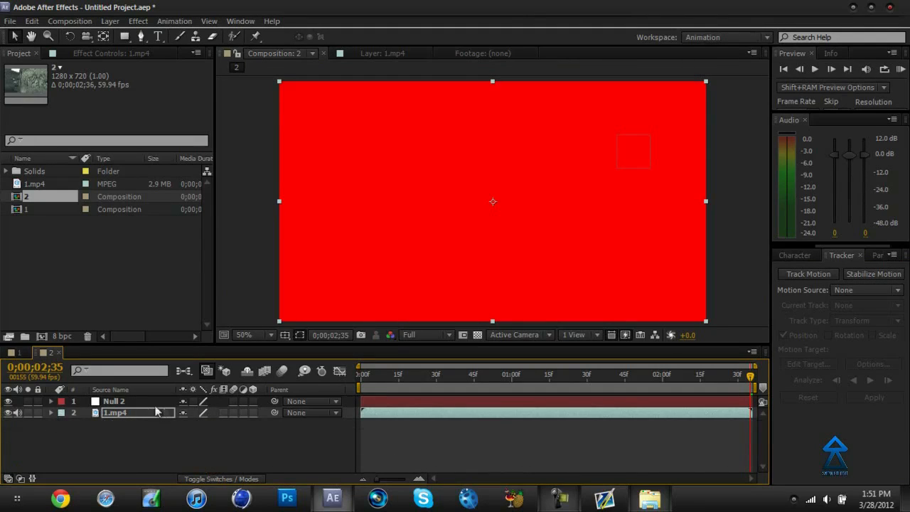
{"action": "left_click", "coordinate": [161, 402]}
{"action": "left_click_drag", "start_coordinate": [376, 378], "coordinate": [81, 373]}
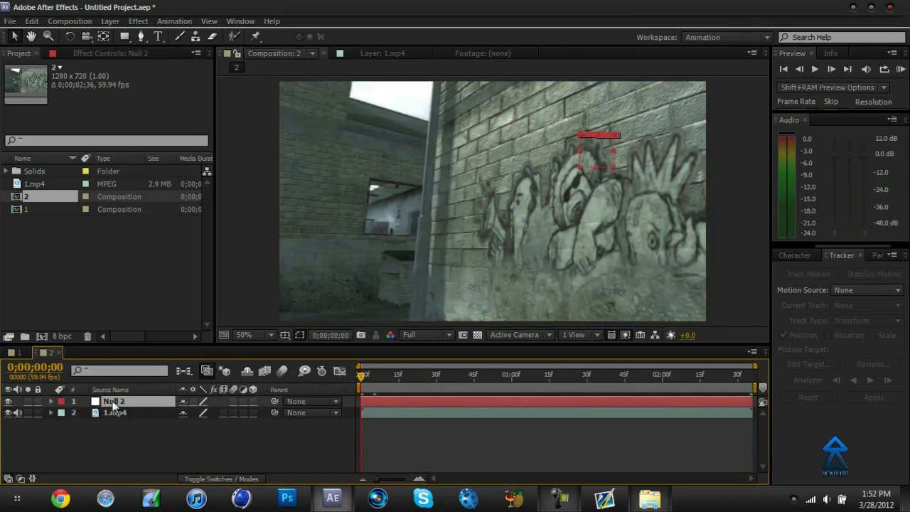
{"action": "key", "text": "p"}
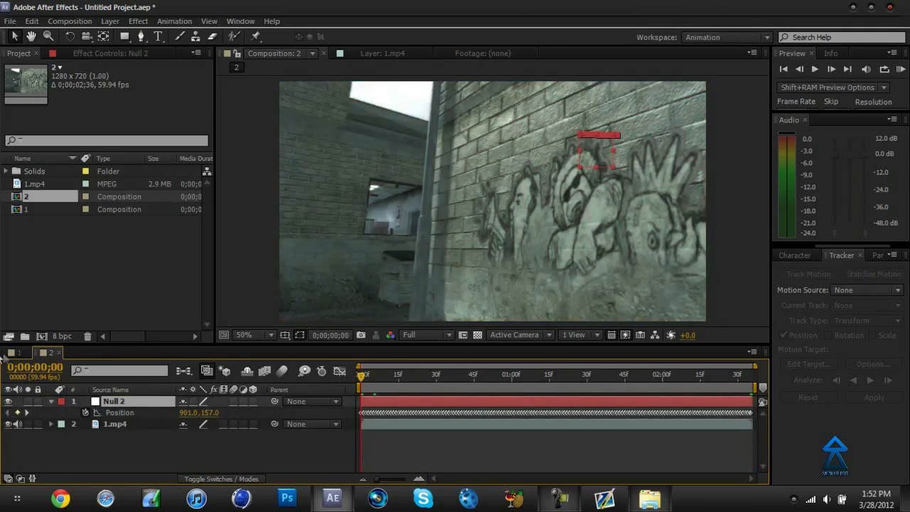
{"action": "left_click_drag", "start_coordinate": [373, 377], "coordinate": [0, 292]}
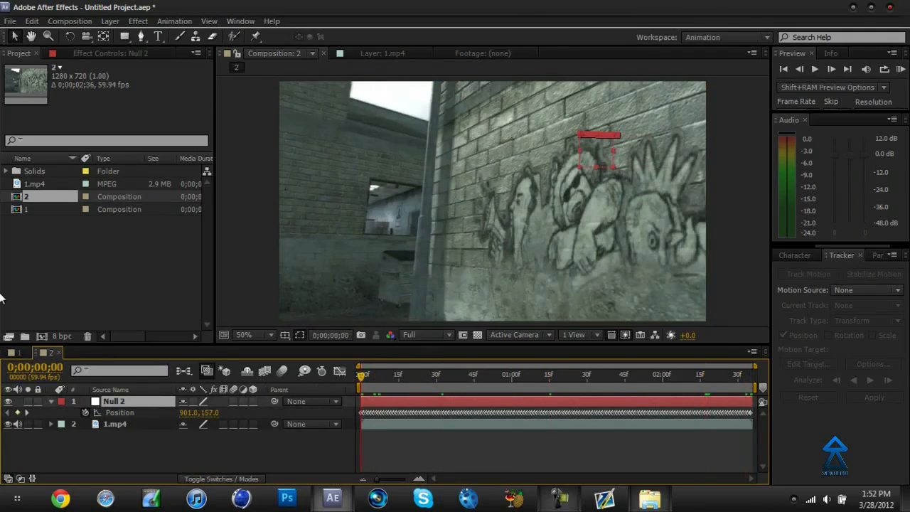
- Create a text layer reading "TEXT" over the brick wall with the Type tool
{"action": "left_click", "coordinate": [158, 36]}
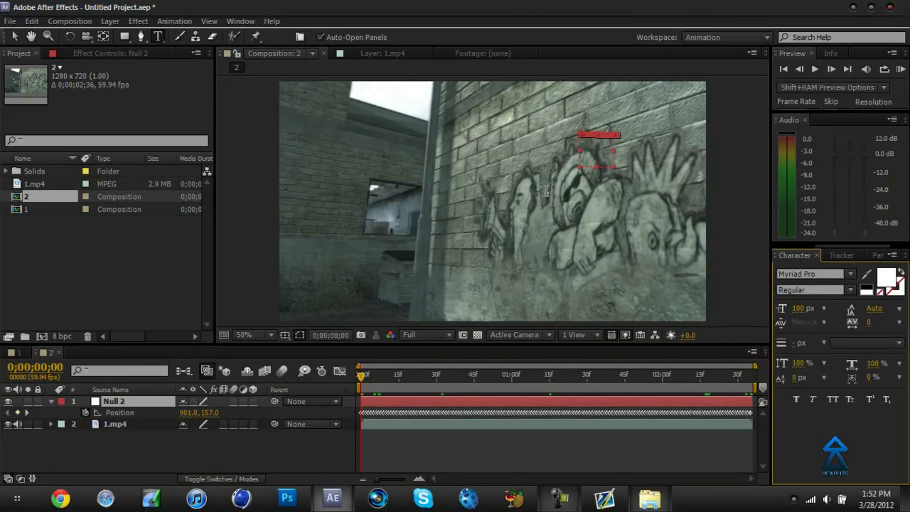
{"action": "left_click", "coordinate": [464, 230]}
{"action": "type", "text": "E"}
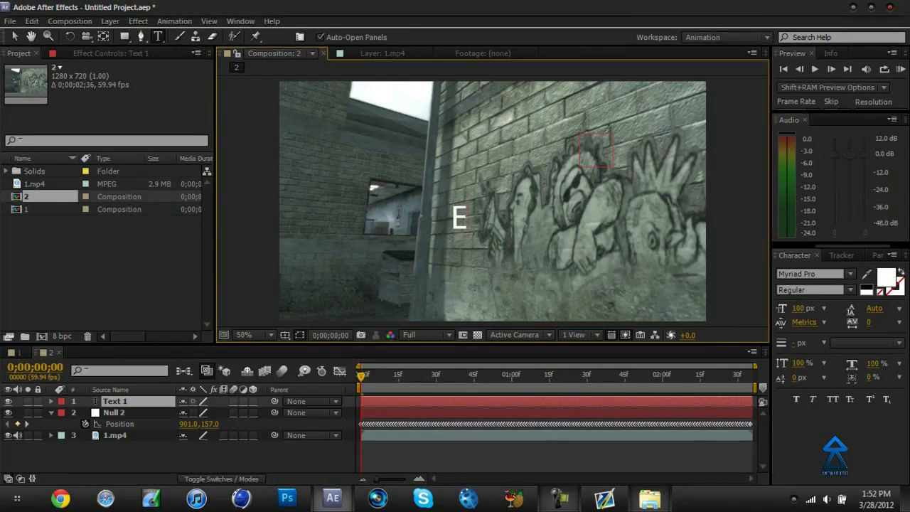
{"action": "type", "text": "TEXT"}
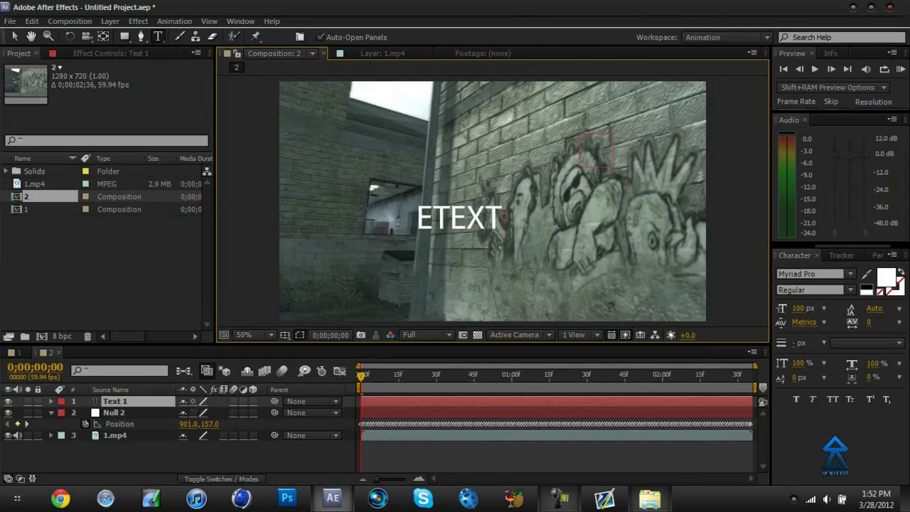
{"action": "key", "text": "shift+Left"}
{"action": "key", "text": "shift+Left"}
{"action": "key", "text": "shift+Left"}
{"action": "key", "text": "shift+Left"}
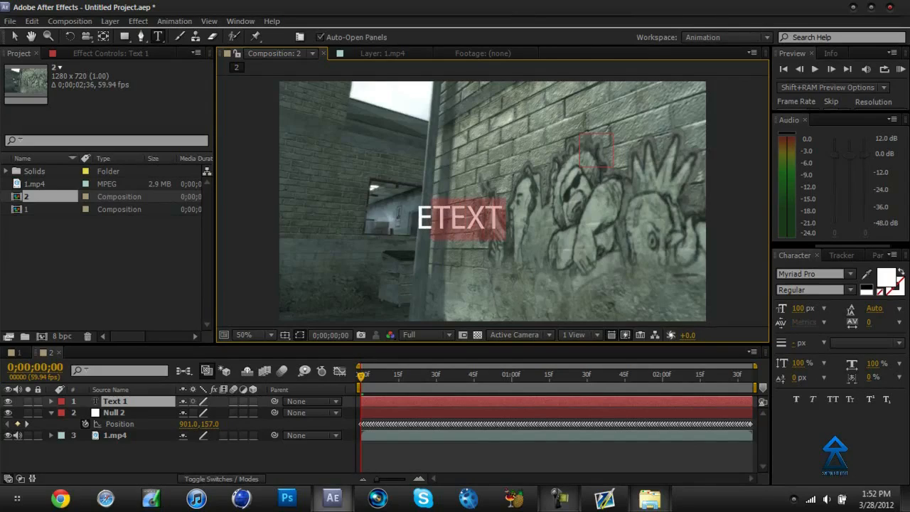
{"action": "key", "text": "BackSpace"}
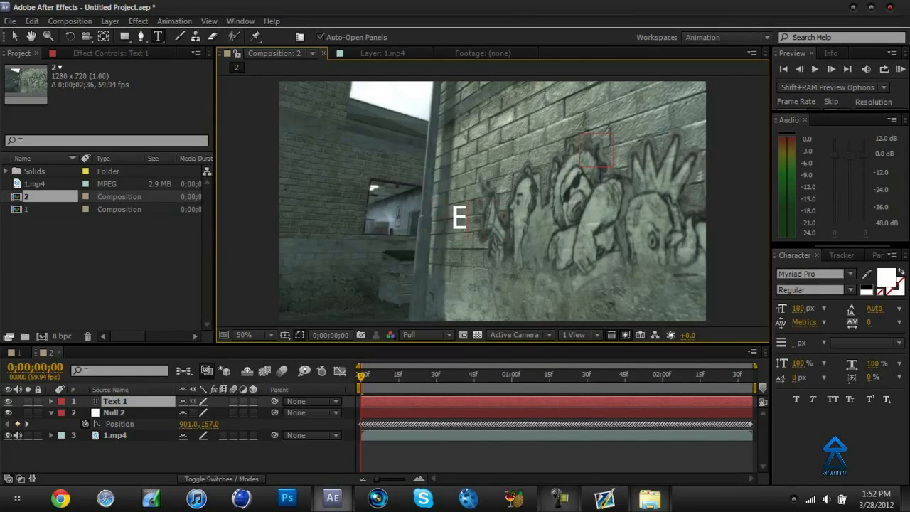
{"action": "type", "text": "TEXT"}
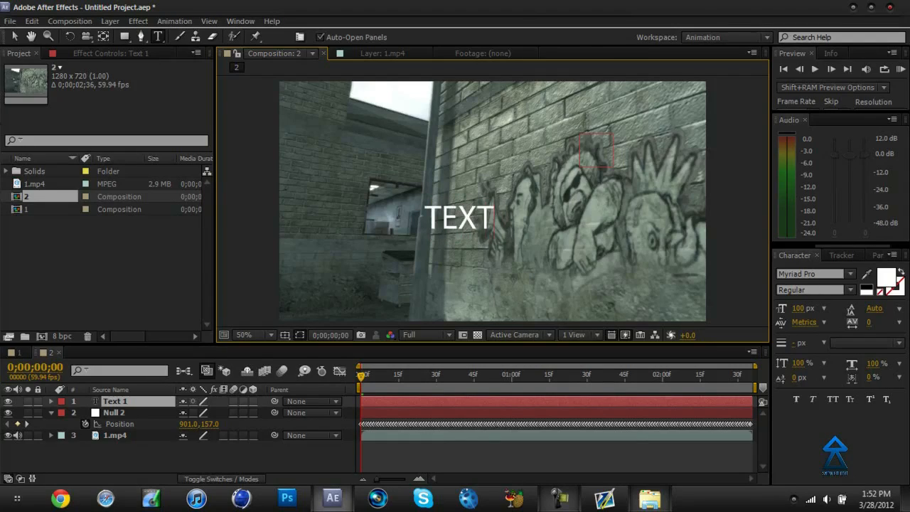
{"action": "left_click", "coordinate": [16, 36]}
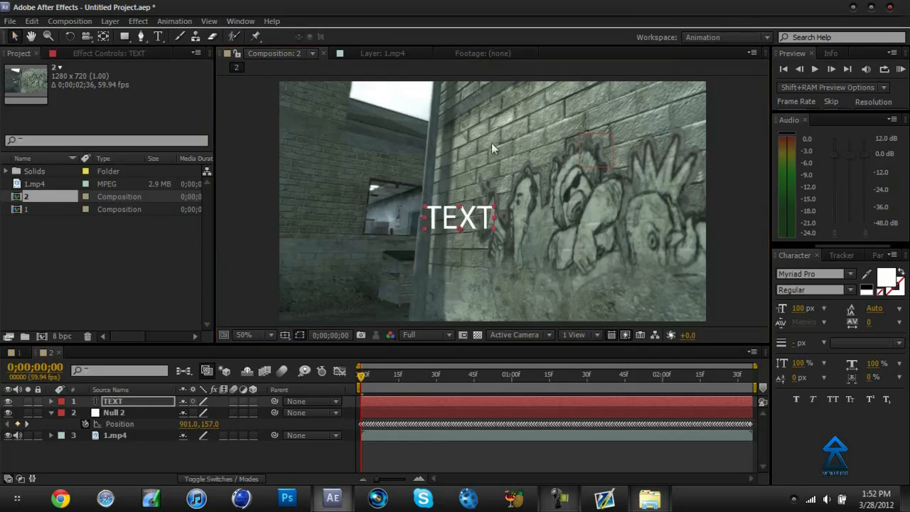
- Move the text just above the head of the graffiti figure with sunglasses and make it a 3D layer
{"action": "left_click_drag", "start_coordinate": [474, 221], "coordinate": [597, 129]}
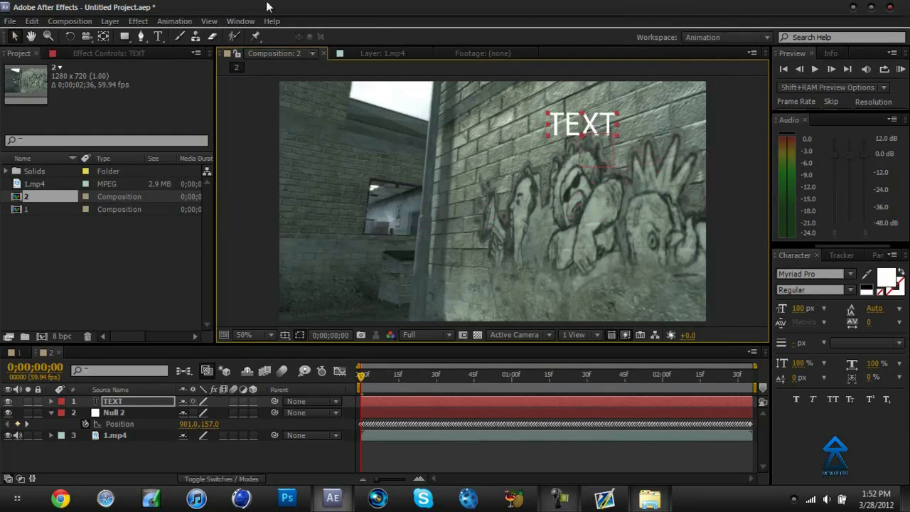
{"action": "key", "text": "period"}
{"action": "key", "text": "period"}
{"action": "key", "text": "period"}
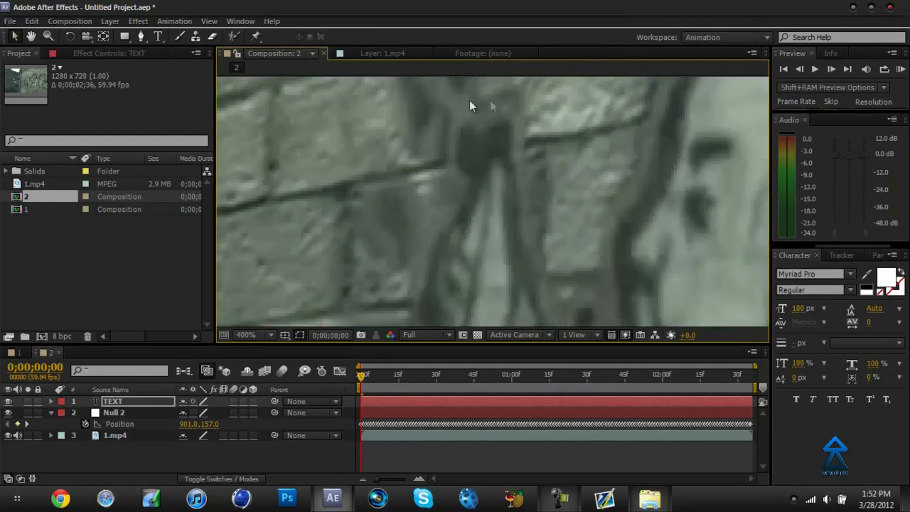
{"action": "left_click", "coordinate": [33, 33]}
{"action": "left_click_drag", "start_coordinate": [597, 165], "coordinate": [260, 448]}
{"action": "left_click", "coordinate": [14, 36]}
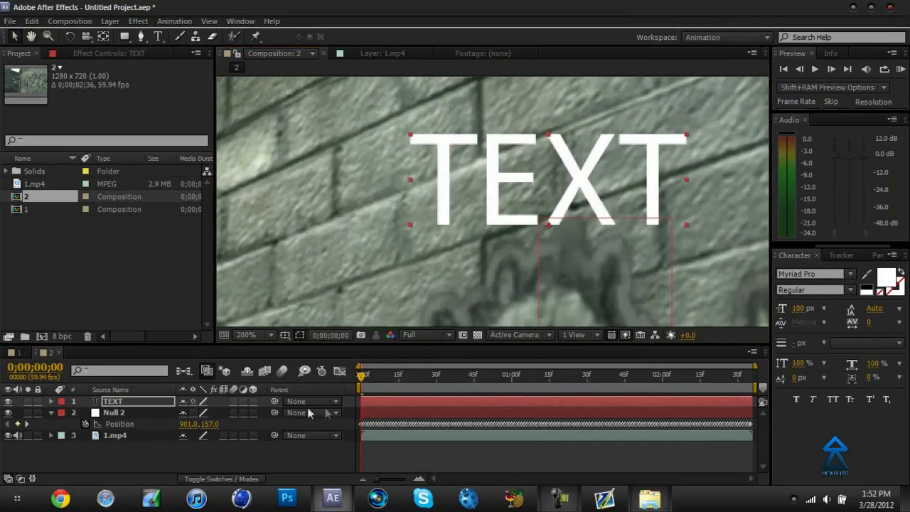
{"action": "left_click", "coordinate": [253, 402]}
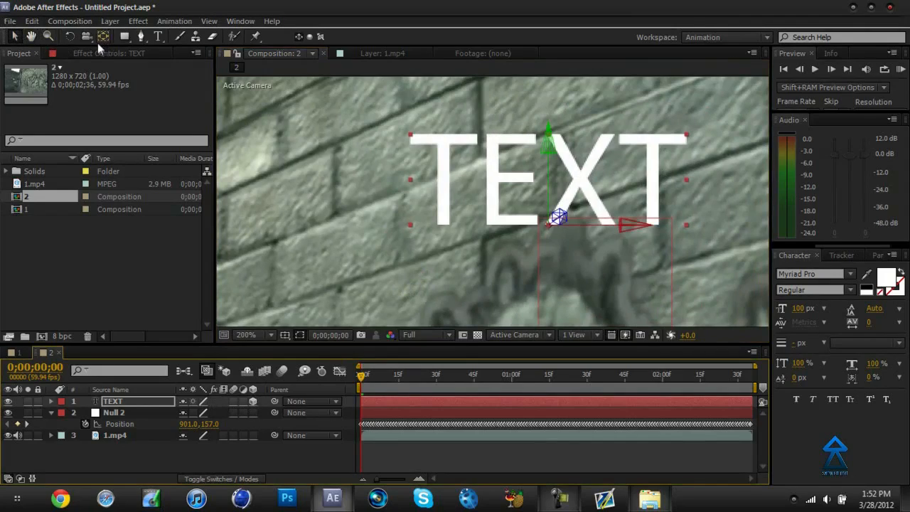
{"action": "left_click_drag", "start_coordinate": [554, 163], "coordinate": [554, 168]}
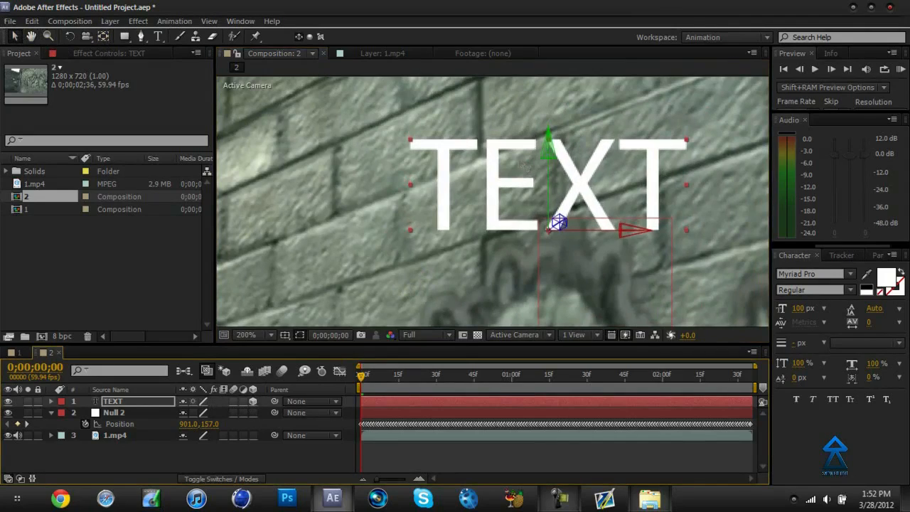
- Rotate the 3D text in depth and tilt it so it matches the wall's perspective and brick lines
{"action": "left_click", "coordinate": [69, 37]}
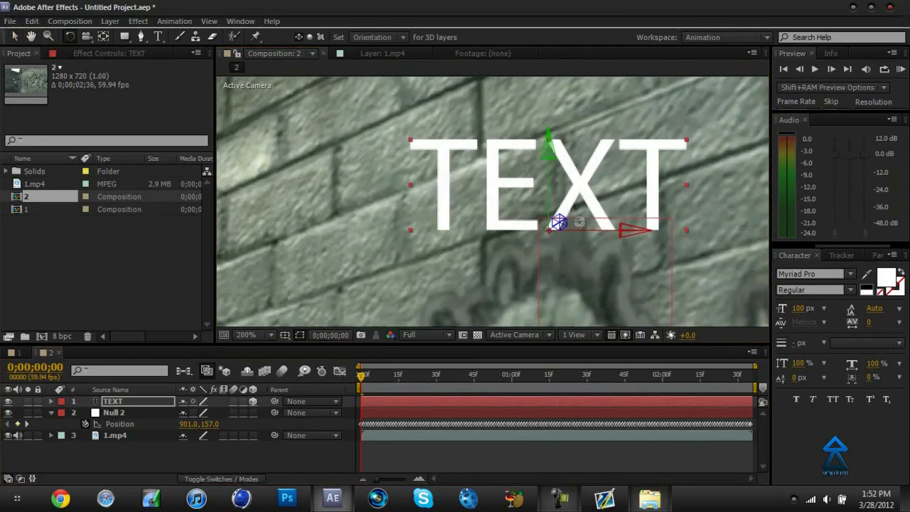
{"action": "left_click_drag", "start_coordinate": [550, 151], "coordinate": [501, 151]}
{"action": "mouse_move", "coordinate": [525, 238]}
{"action": "left_mouse_down"}
{"action": "mouse_move", "coordinate": [532, 216]}
{"action": "mouse_move", "coordinate": [524, 226]}
{"action": "left_mouse_up"}
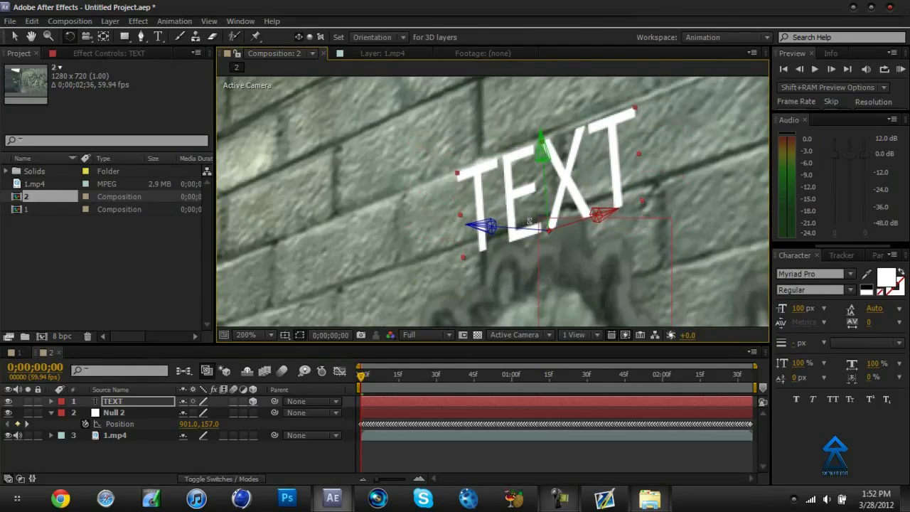
{"action": "left_click", "coordinate": [15, 36]}
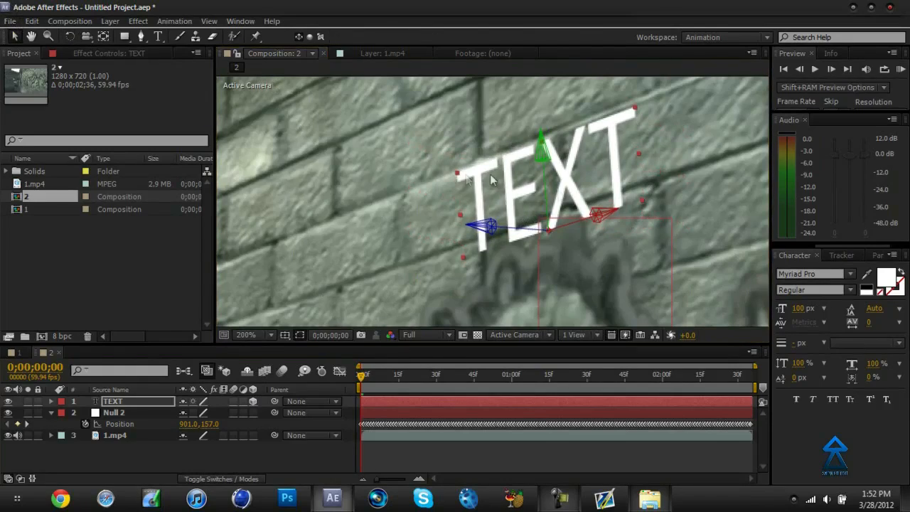
- Shift the tilted text up and slightly along the wall so its base sits on the brick joint above the figure's head
{"action": "left_click_drag", "start_coordinate": [552, 188], "coordinate": [542, 176]}
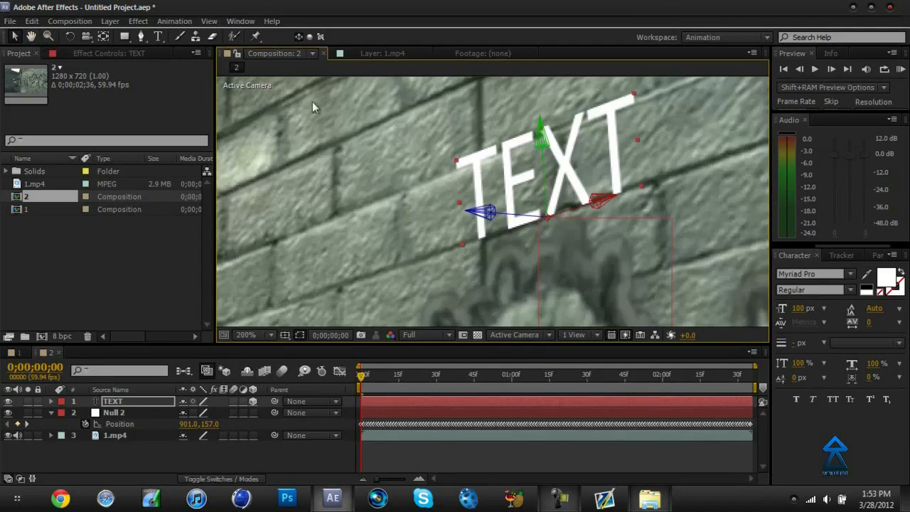
{"action": "left_click_drag", "start_coordinate": [507, 220], "coordinate": [515, 217]}
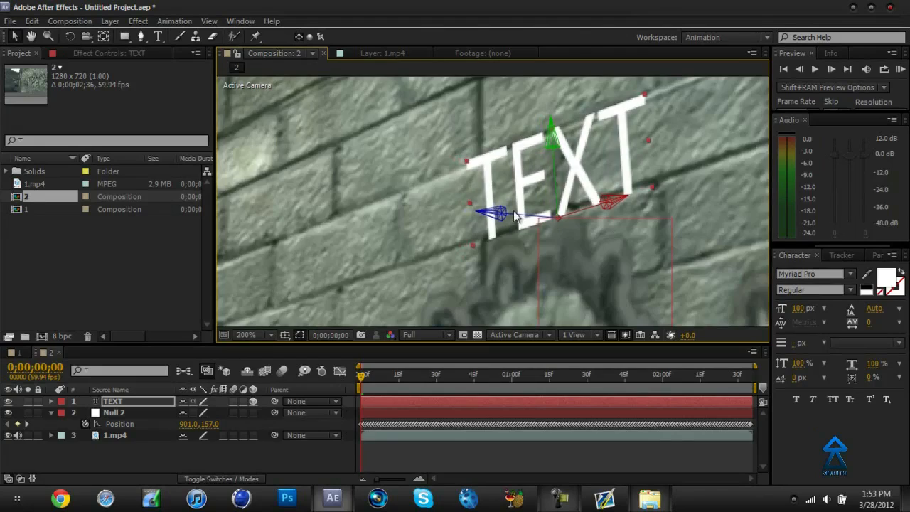
{"action": "key", "text": "comma"}
{"action": "key", "text": "comma"}
{"action": "key", "text": "comma"}
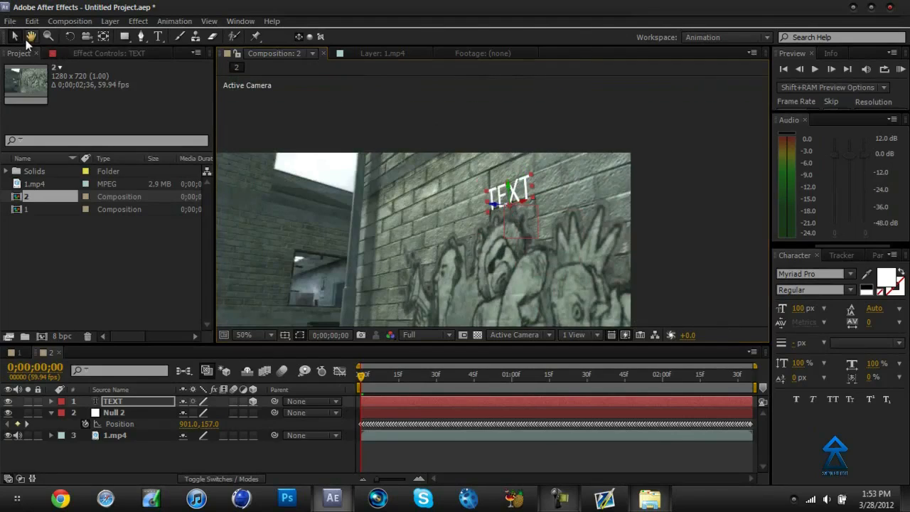
{"action": "left_click_drag", "start_coordinate": [426, 146], "coordinate": [488, 67]}
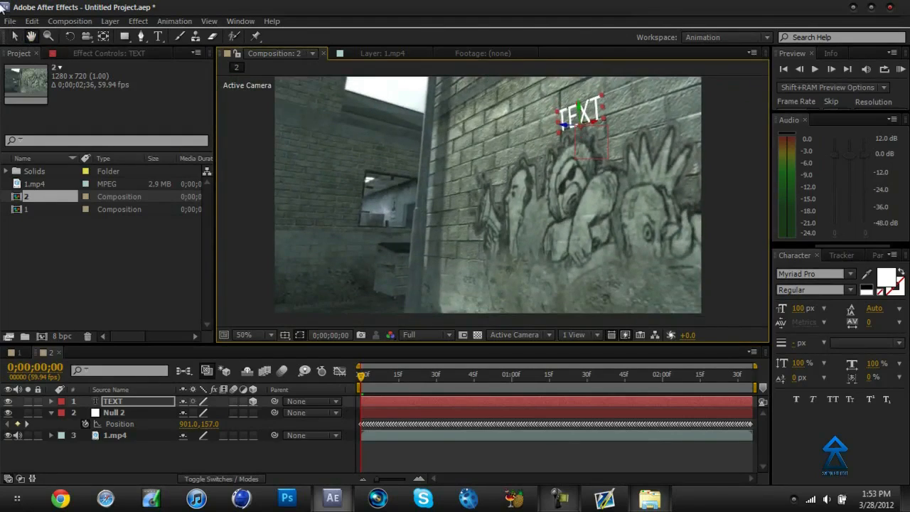
{"action": "left_click", "coordinate": [15, 36]}
{"action": "left_click", "coordinate": [759, 141]}
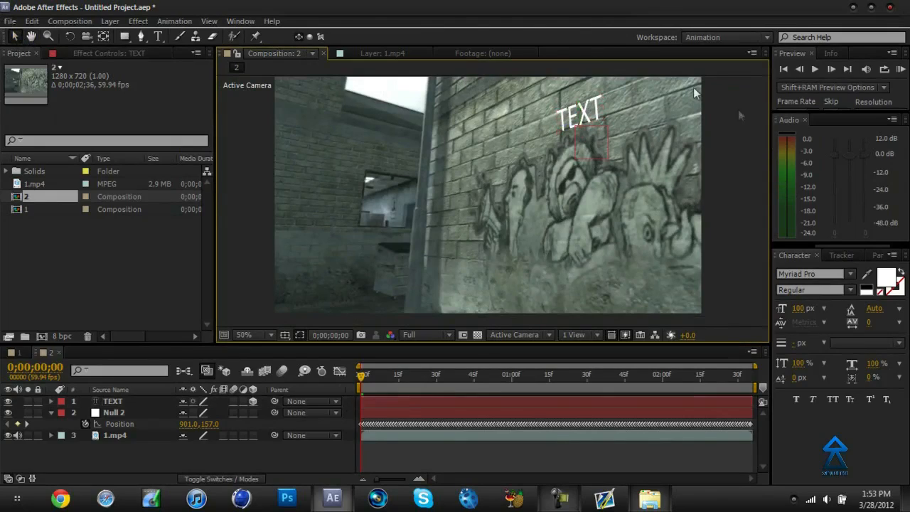
{"action": "left_click", "coordinate": [595, 102]}
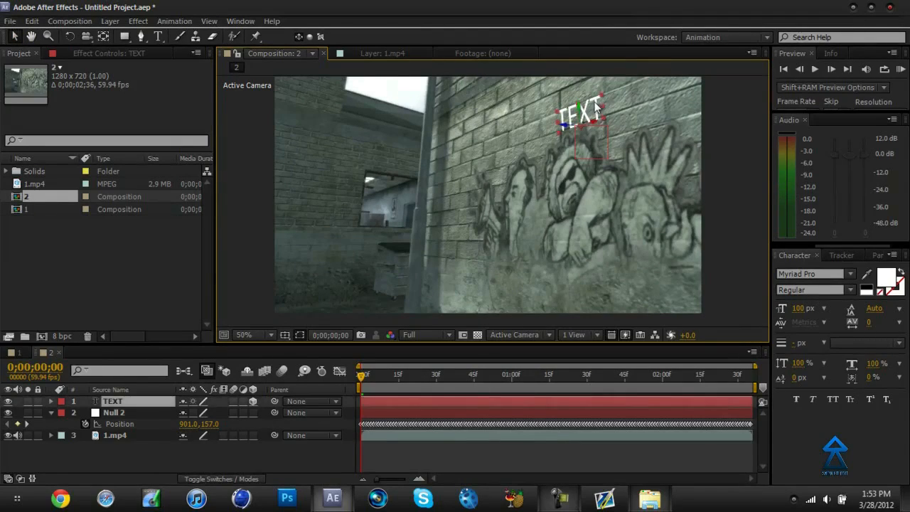
{"action": "left_click", "coordinate": [758, 162]}
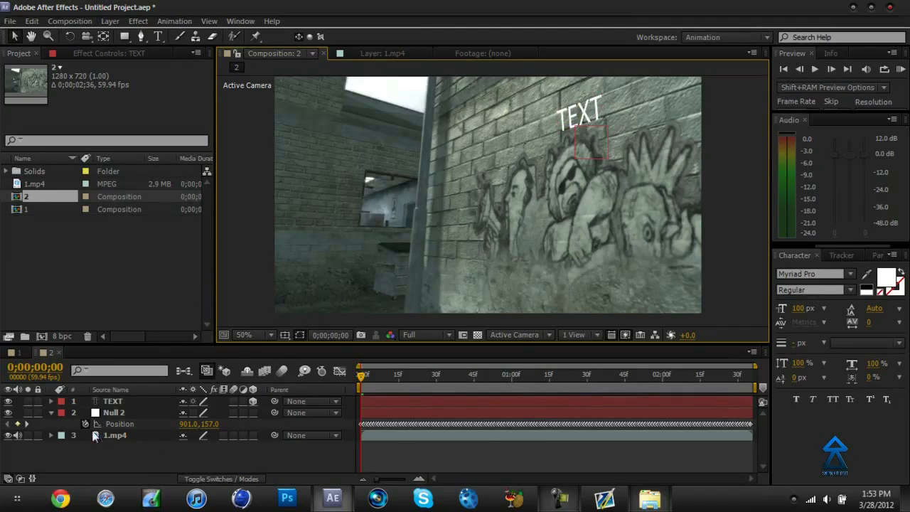
- Parent the TEXT layer to Null 2
{"action": "left_click", "coordinate": [130, 403]}
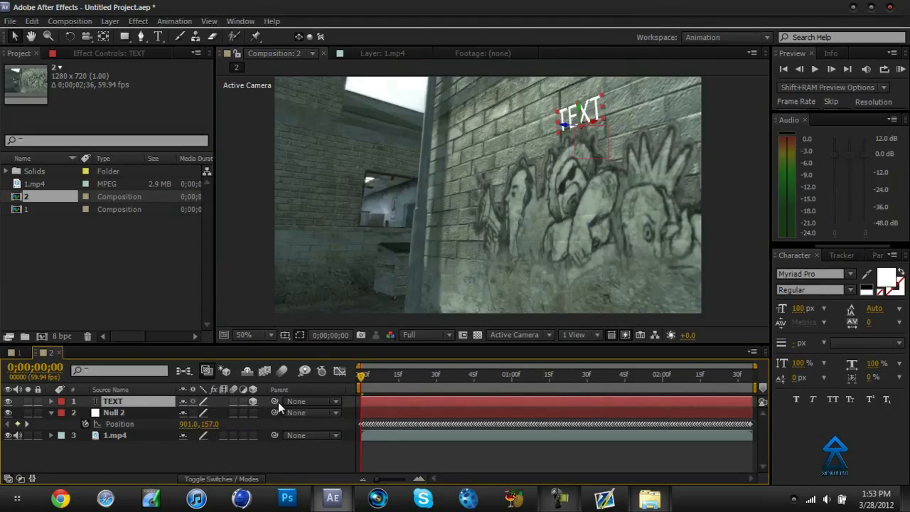
{"action": "left_click_drag", "start_coordinate": [271, 404], "coordinate": [117, 411]}
{"action": "left_click", "coordinate": [333, 403]}
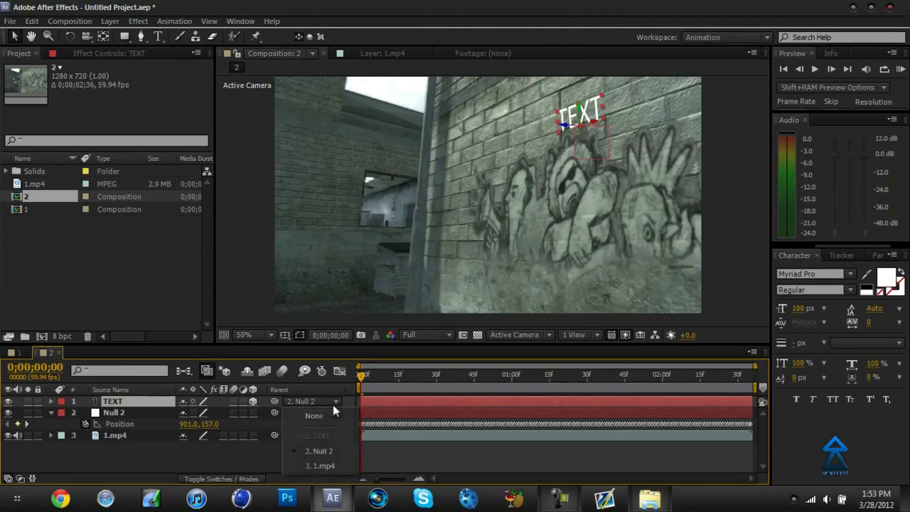
{"action": "left_click", "coordinate": [317, 453]}
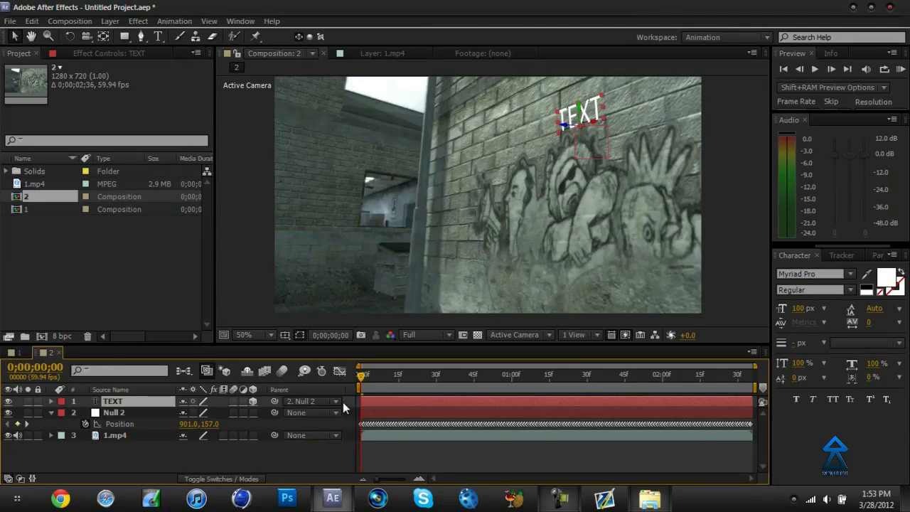
{"action": "left_click", "coordinate": [335, 403]}
{"action": "left_click", "coordinate": [319, 452]}
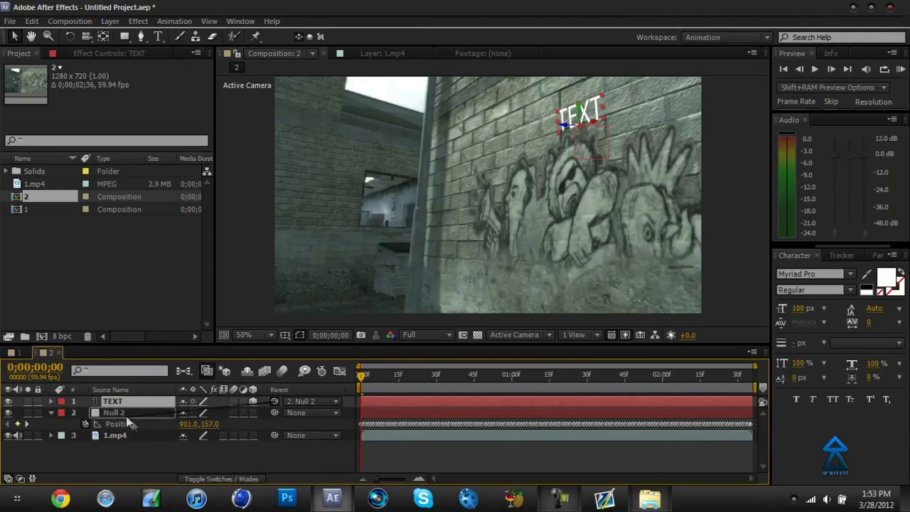
- Scrub and play the composition from the start to check how the text follows the wall
{"action": "left_click_drag", "start_coordinate": [362, 377], "coordinate": [2, 355]}
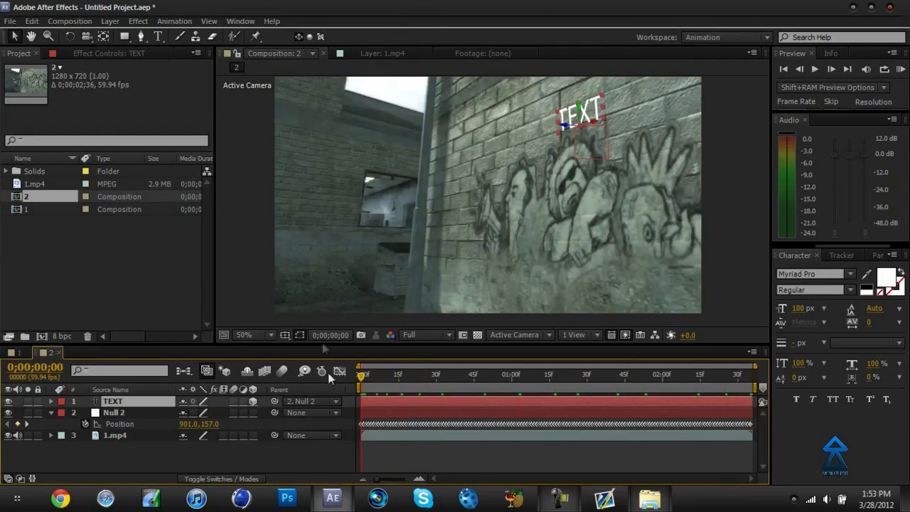
{"action": "left_click_drag", "start_coordinate": [363, 379], "coordinate": [76, 219]}
{"action": "key", "text": "space"}
{"action": "key", "text": "space"}
- Close the program without saving the changes to Untitled Project.aep
{"action": "left_click", "coordinate": [891, 7]}
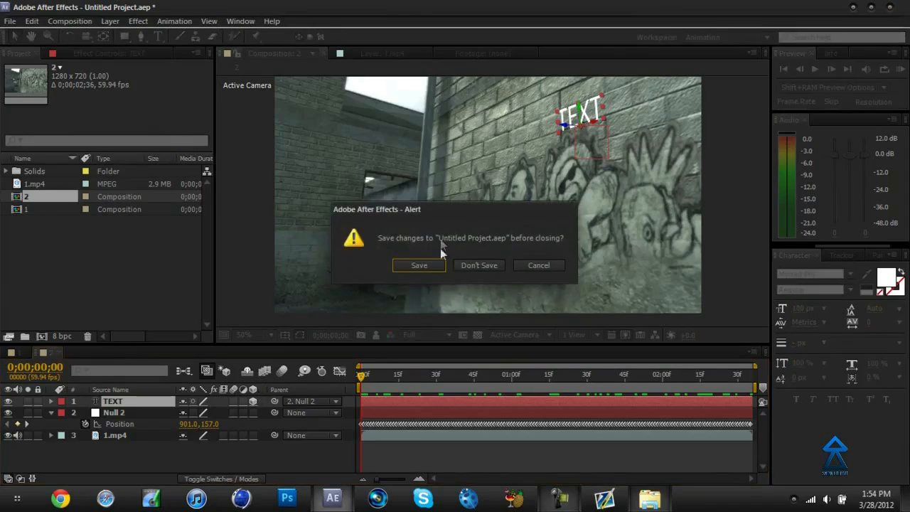
{"action": "left_click", "coordinate": [479, 265]}
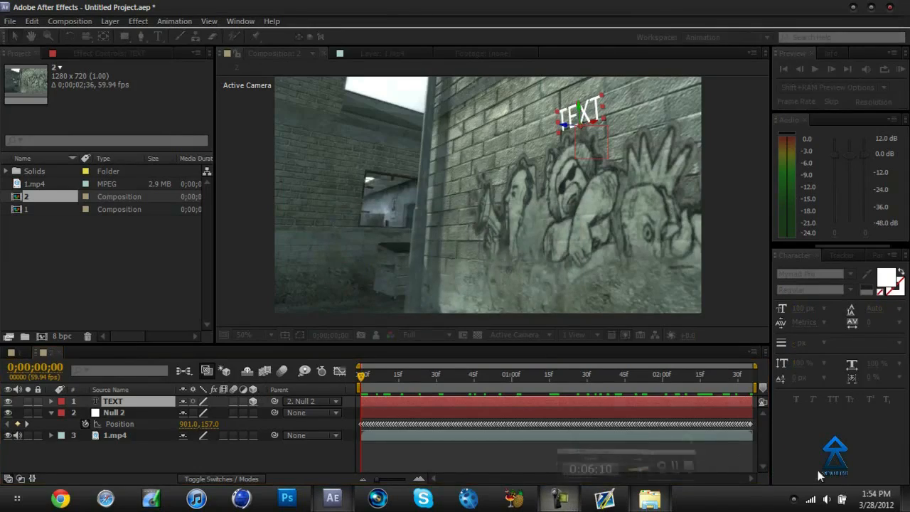